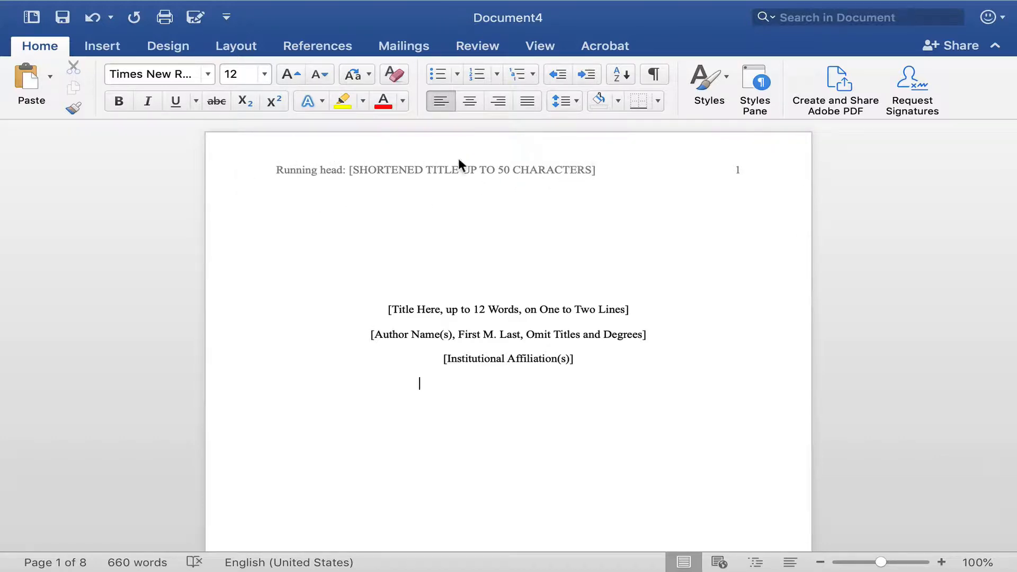
# Open the first page header, select the shortened title placeholder after "Running head:", and return to the document body.
pyautogui.click(387, 165)
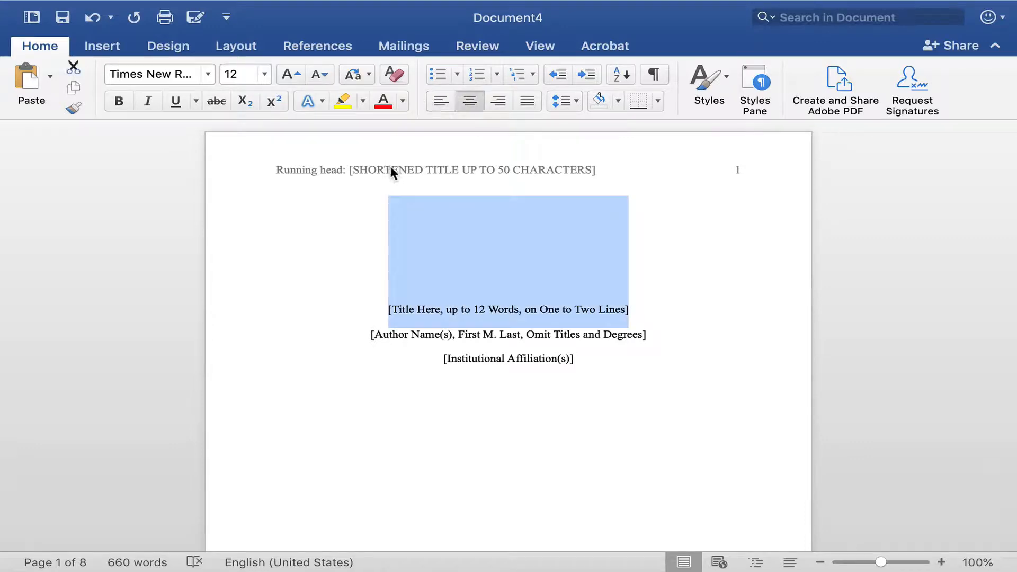
pyautogui.doubleClick(390, 167)
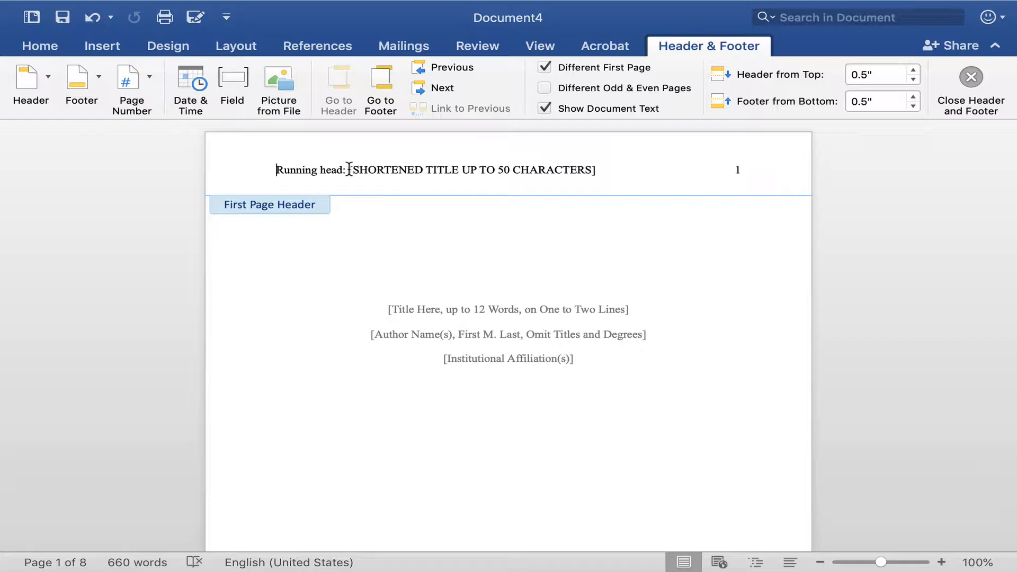
pyautogui.click(349, 170)
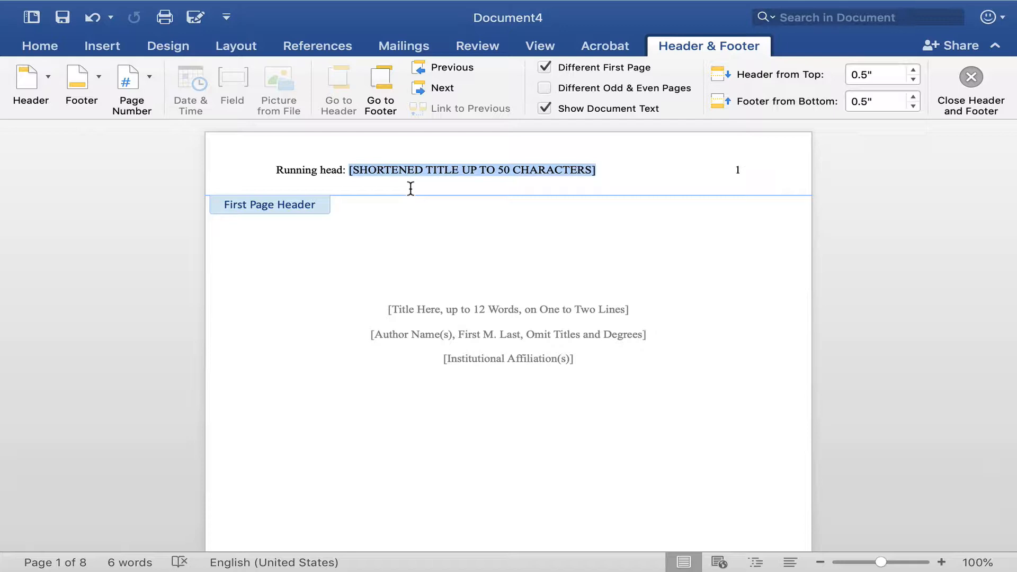
pyautogui.scroll(-1, 411, 190)
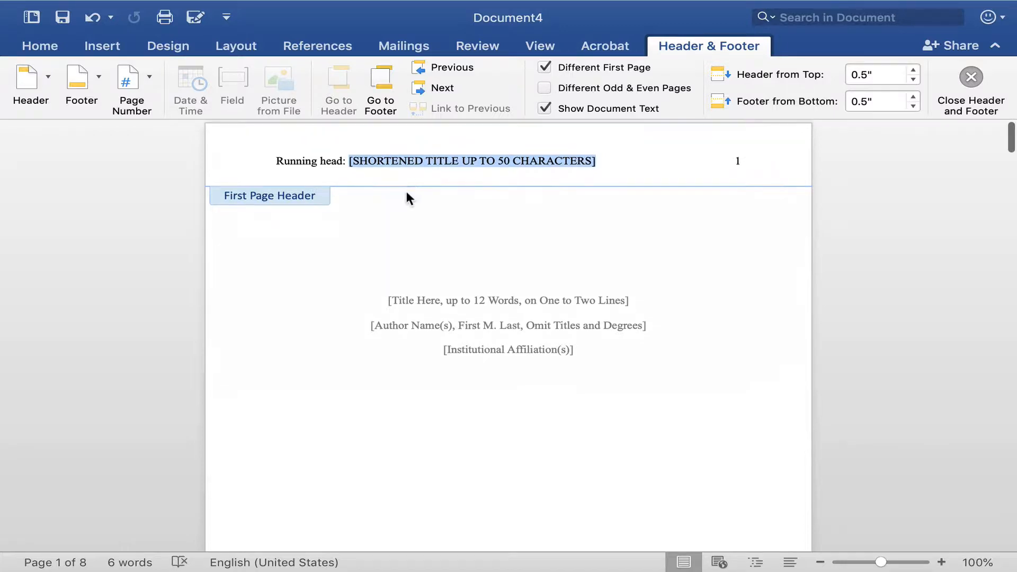
pyautogui.doubleClick(382, 221)
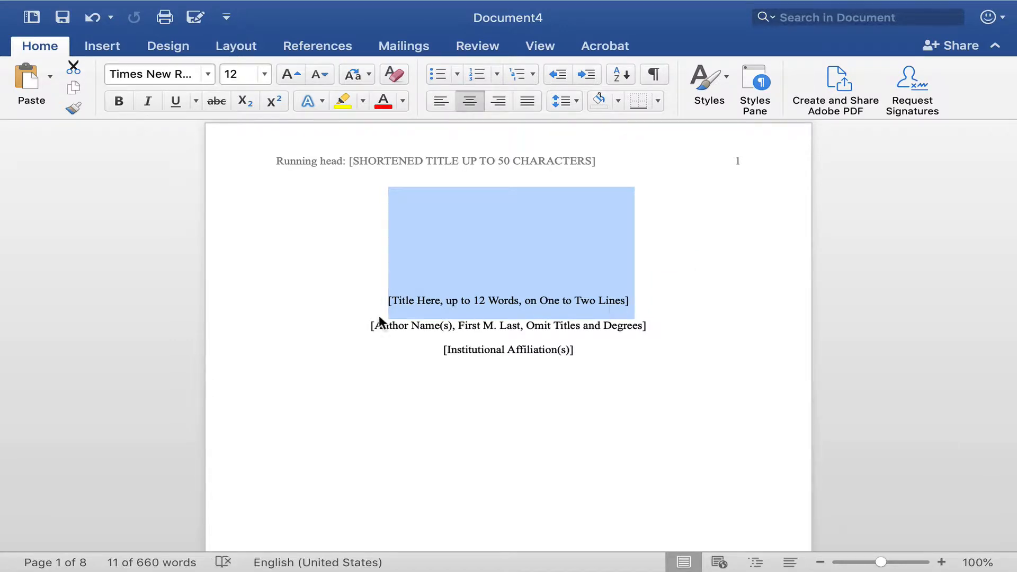
# Examine the title page's running head, title, author and institutional affiliation placeholders.
pyautogui.tripleClick(306, 335)
pyautogui.tripleClick(323, 353)
pyautogui.click(343, 393)
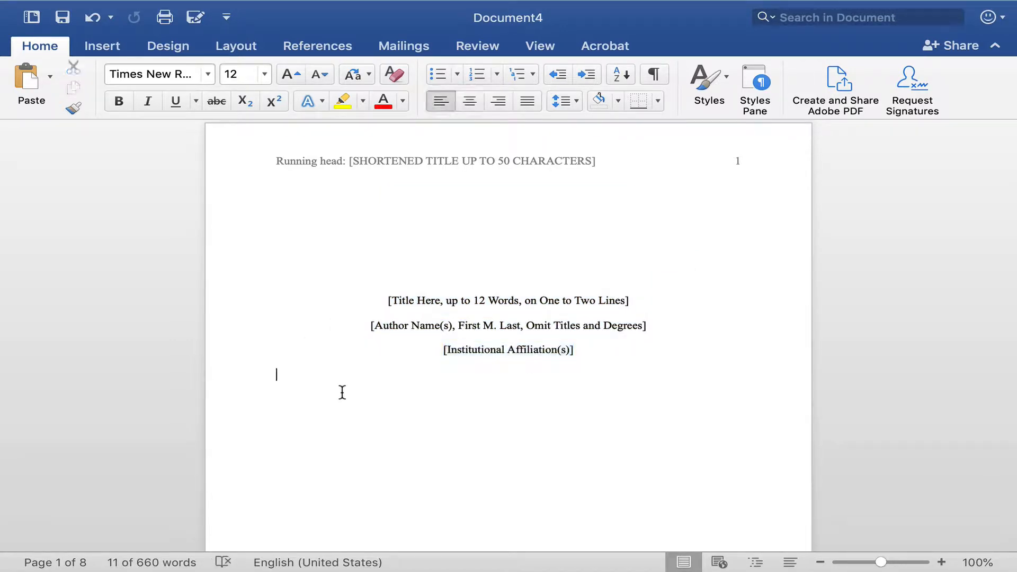
pyautogui.scroll(-3, 318, 329)
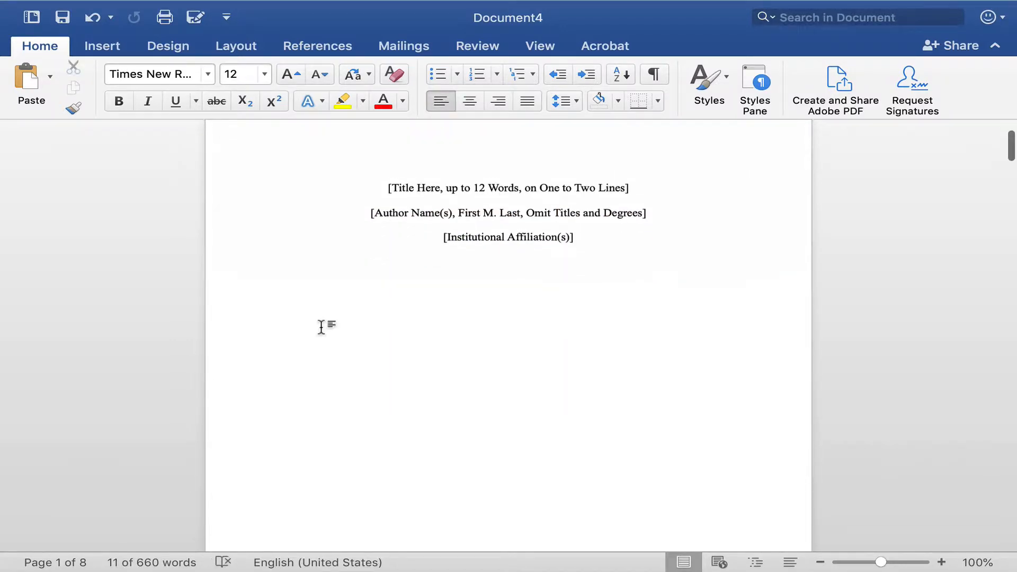
pyautogui.scroll(1, 321, 327)
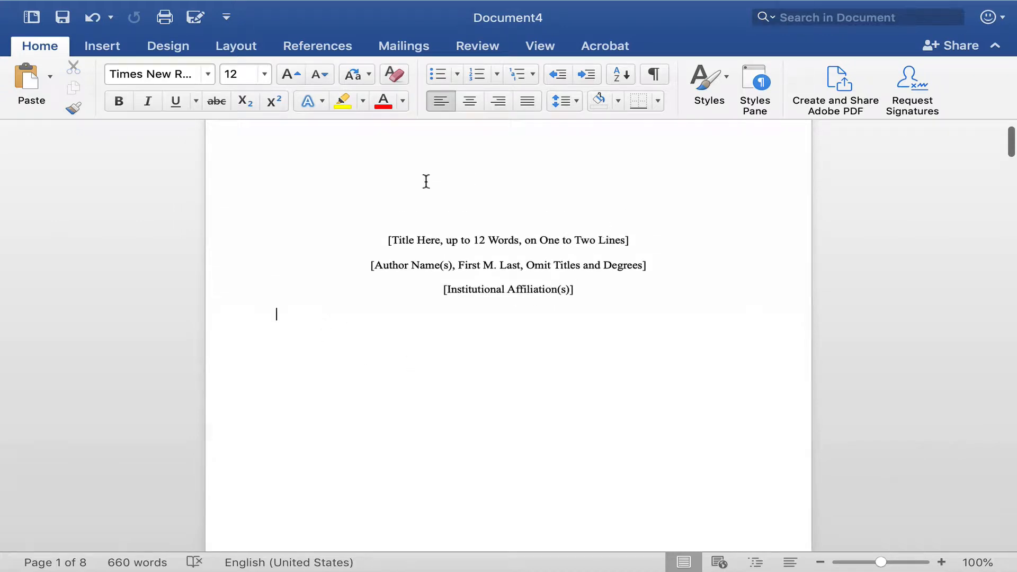
pyautogui.scroll(2, 569, 290)
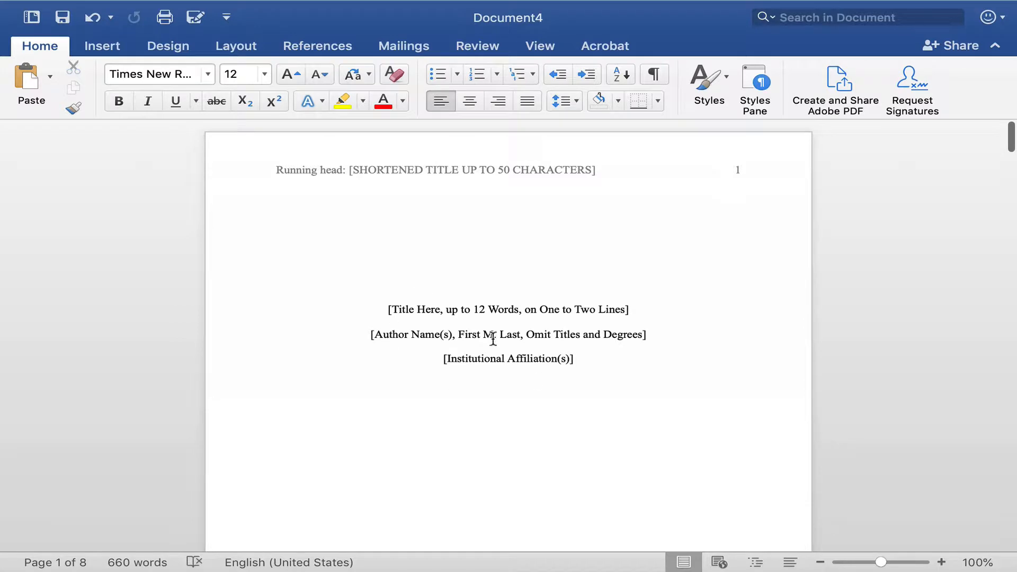
pyautogui.scroll(-1, 327, 361)
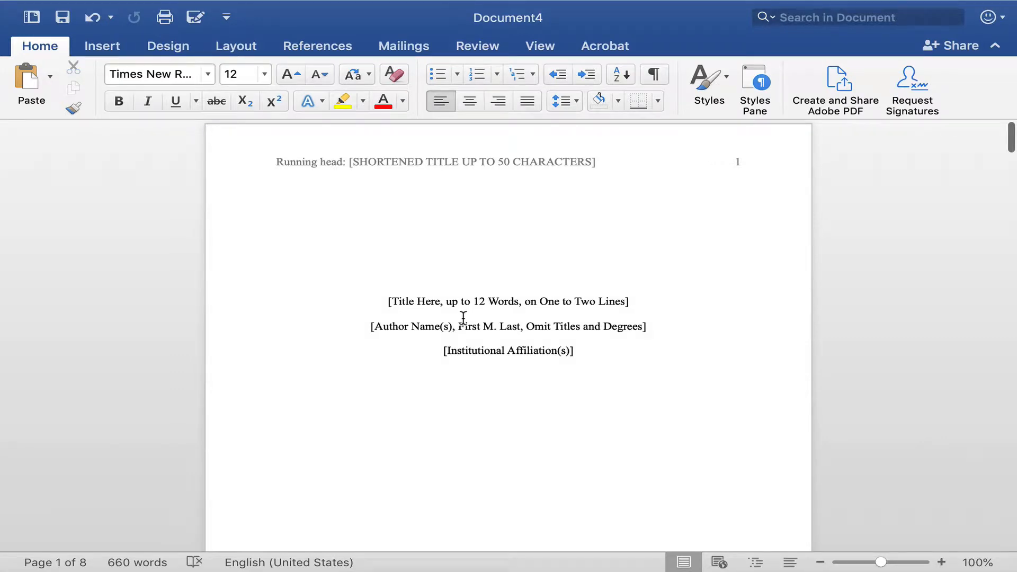
pyautogui.scroll(-1, 358, 298)
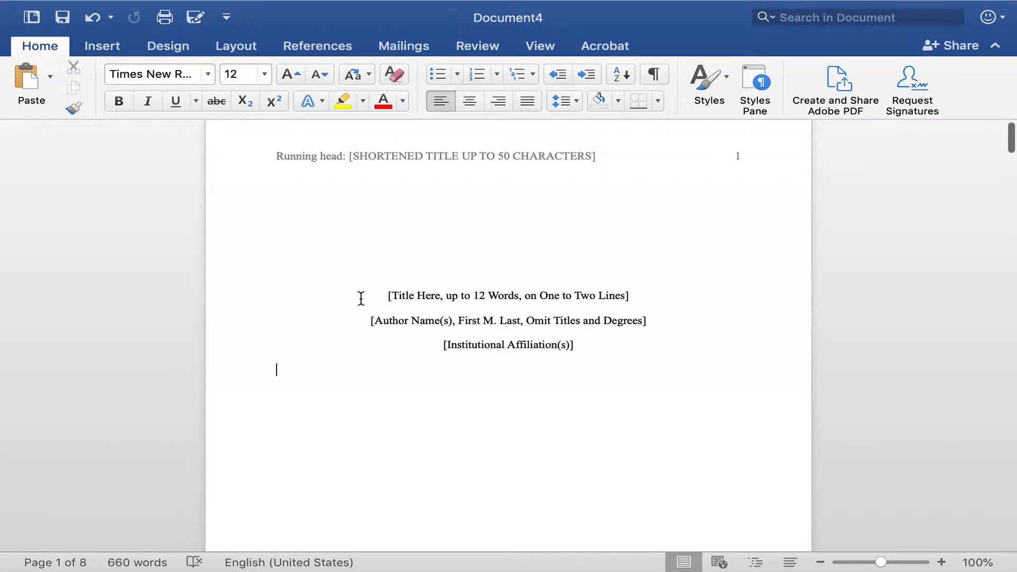
# Check the line spacing of the title, author and affiliation lines on the title page.
pyautogui.moveTo(361, 298); pyautogui.dragTo(555, 340)
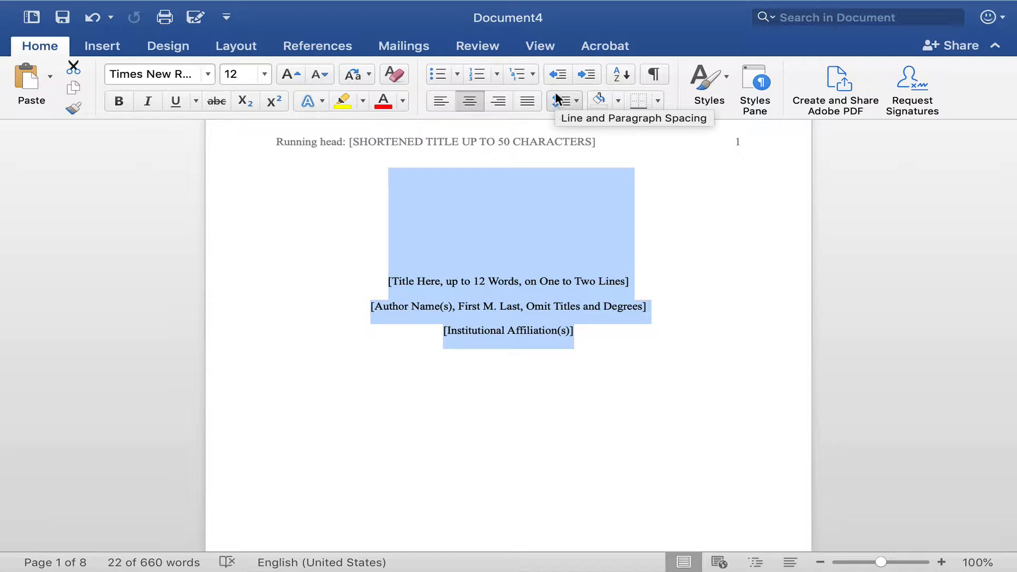
pyautogui.click(577, 100)
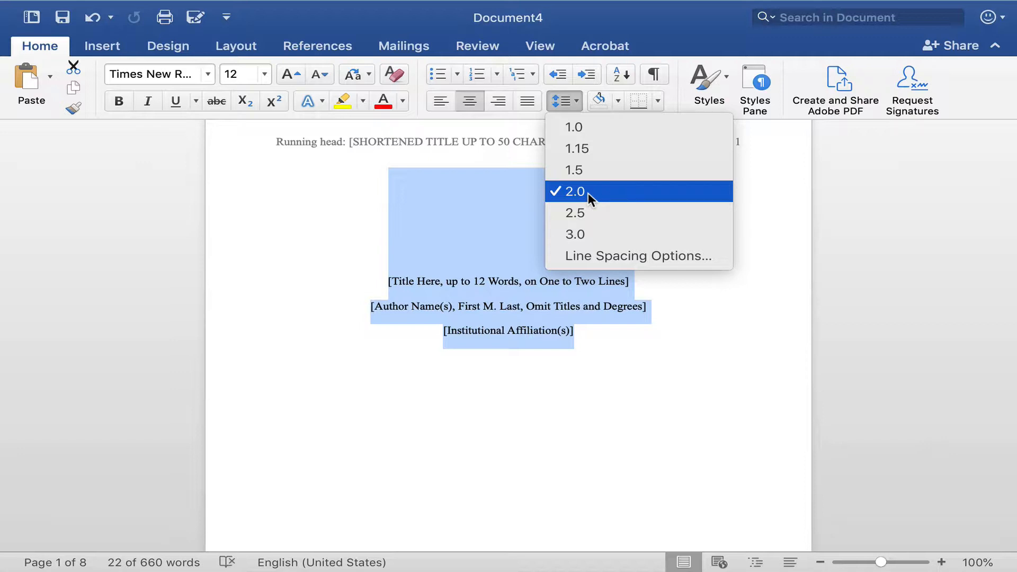
pyautogui.click(329, 237)
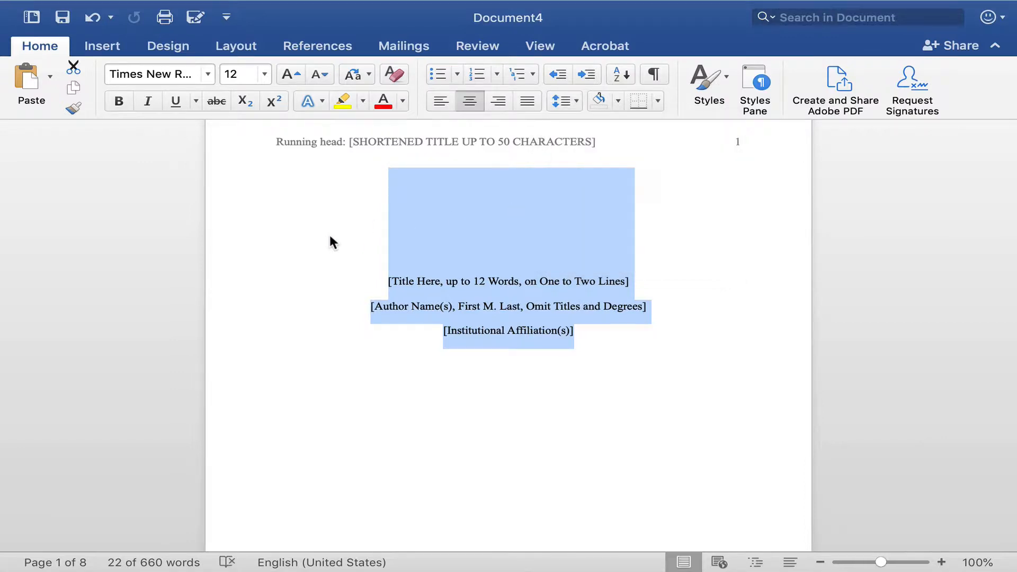
pyautogui.click(330, 237)
pyautogui.click(467, 422)
pyautogui.moveTo(373, 278); pyautogui.dragTo(563, 336)
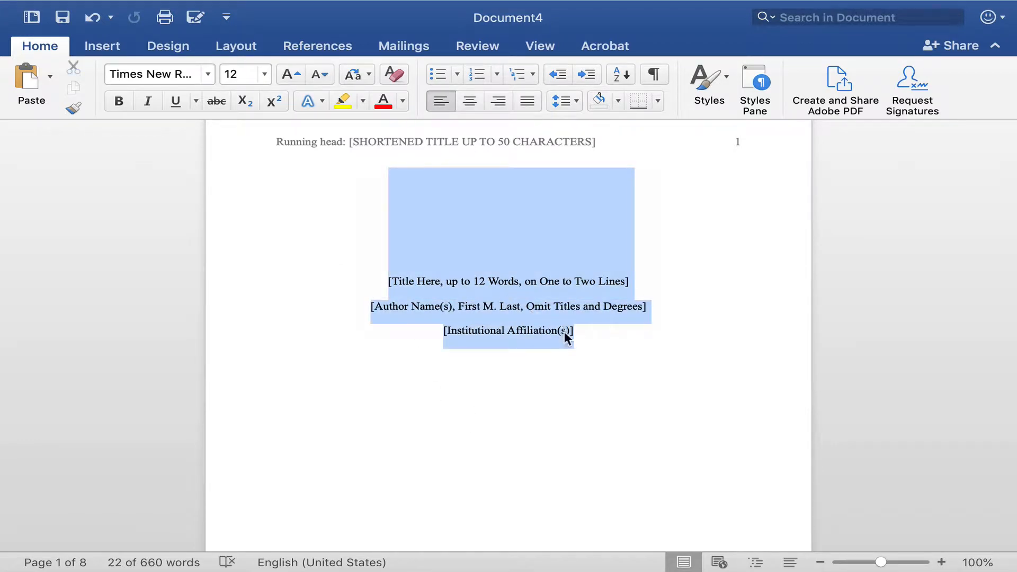
pyautogui.click(578, 102)
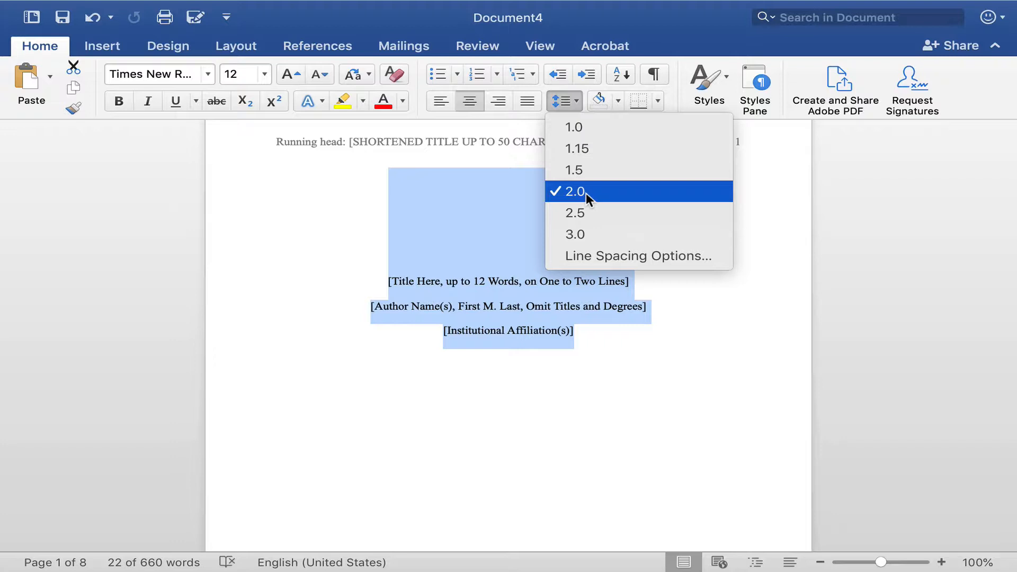
pyautogui.click(718, 314)
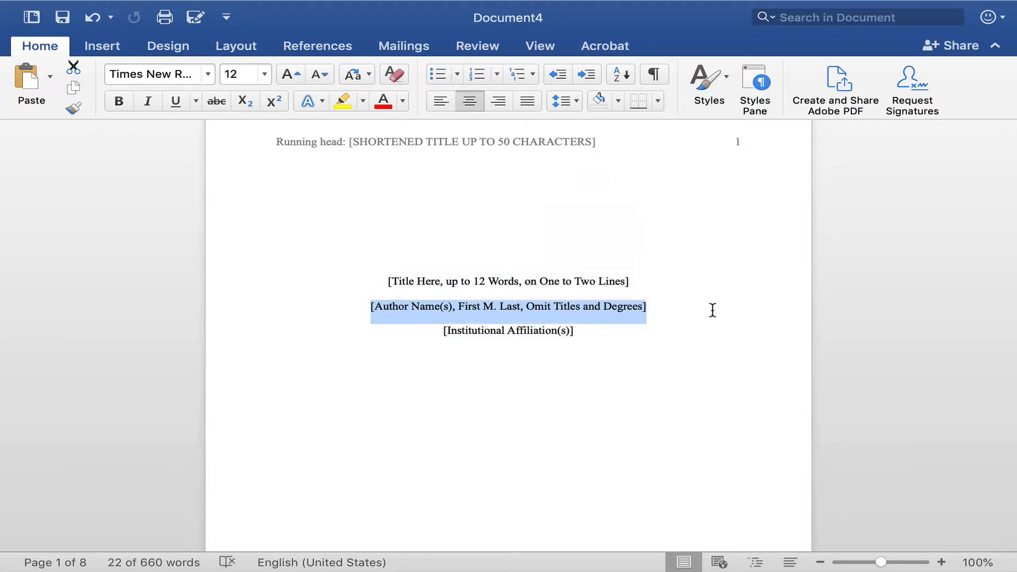
# Review the abstract page and the start of the body on page 3, comparing their headers with the title page's.
pyautogui.scroll(-10, 706, 308)
pyautogui.scroll(-8, 706, 307)
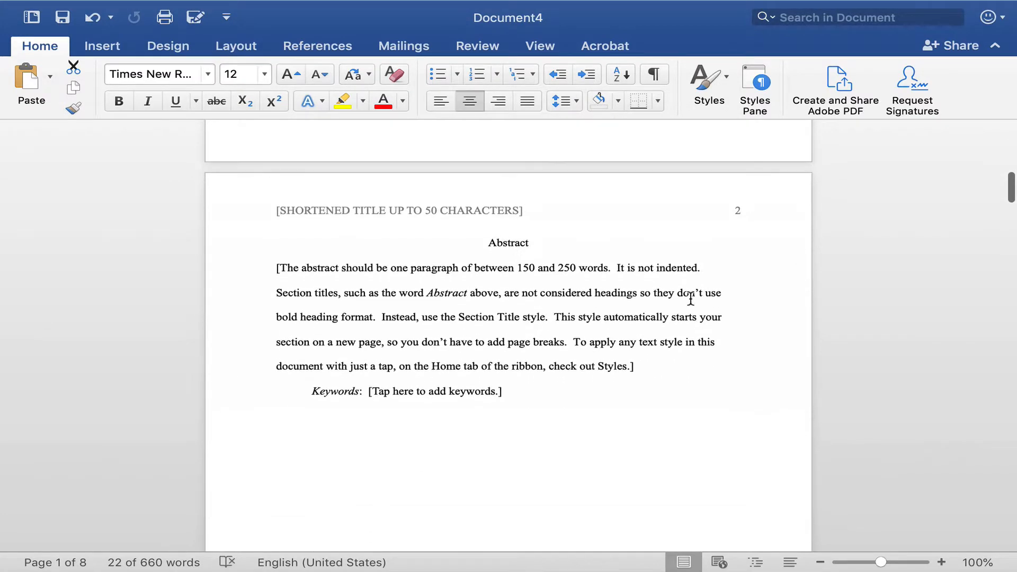
pyautogui.scroll(20, 604, 209)
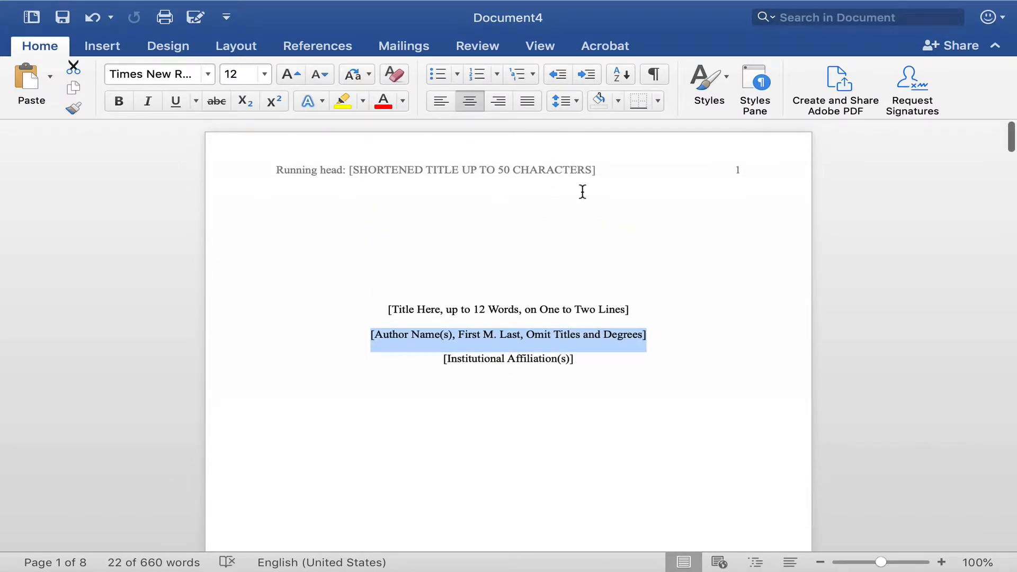
pyautogui.scroll(-20, 601, 226)
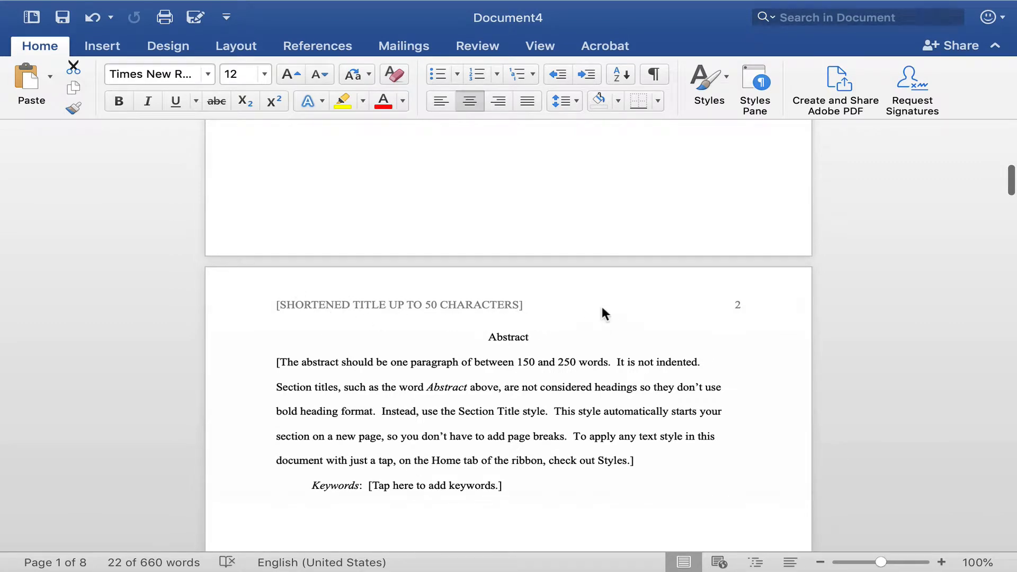
pyautogui.scroll(-4, 604, 306)
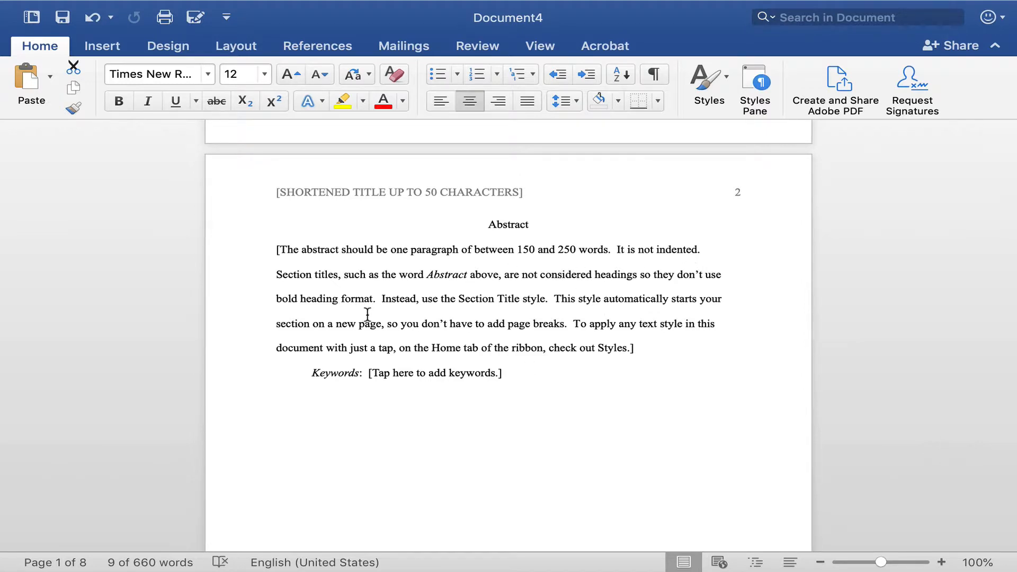
pyautogui.scroll(-15, 439, 312)
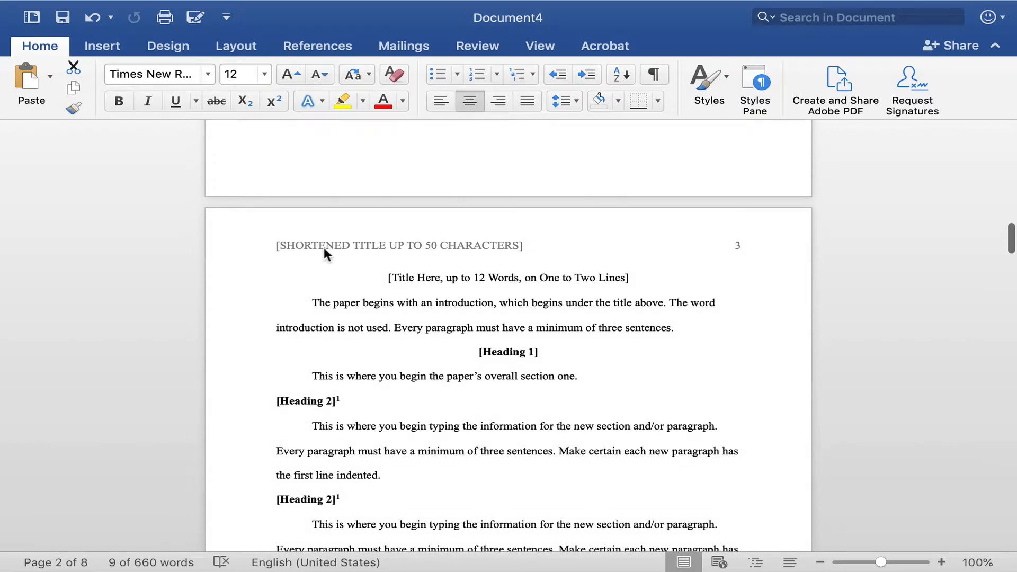
pyautogui.scroll(-1, 397, 277)
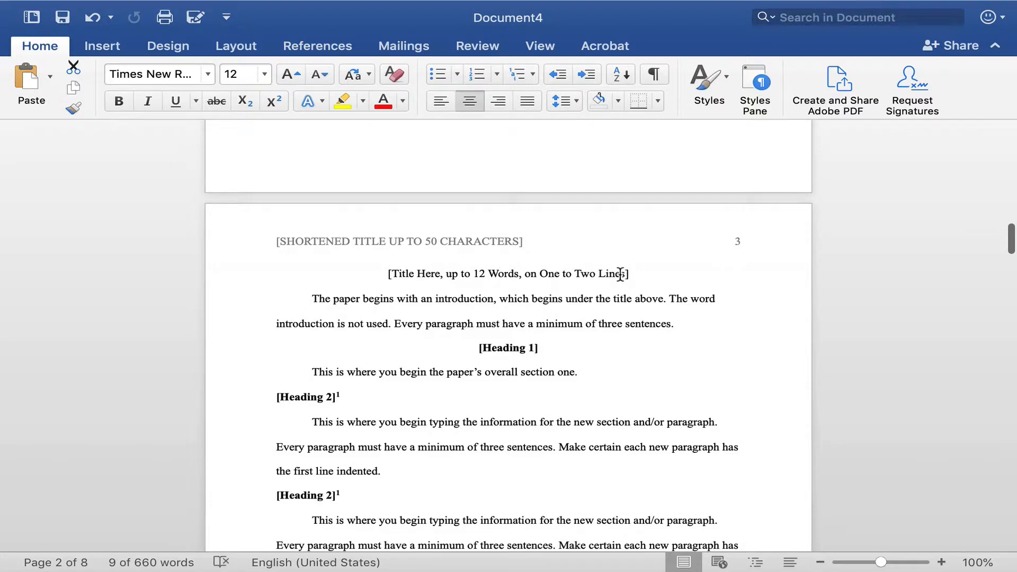
pyautogui.scroll(-1, 448, 272)
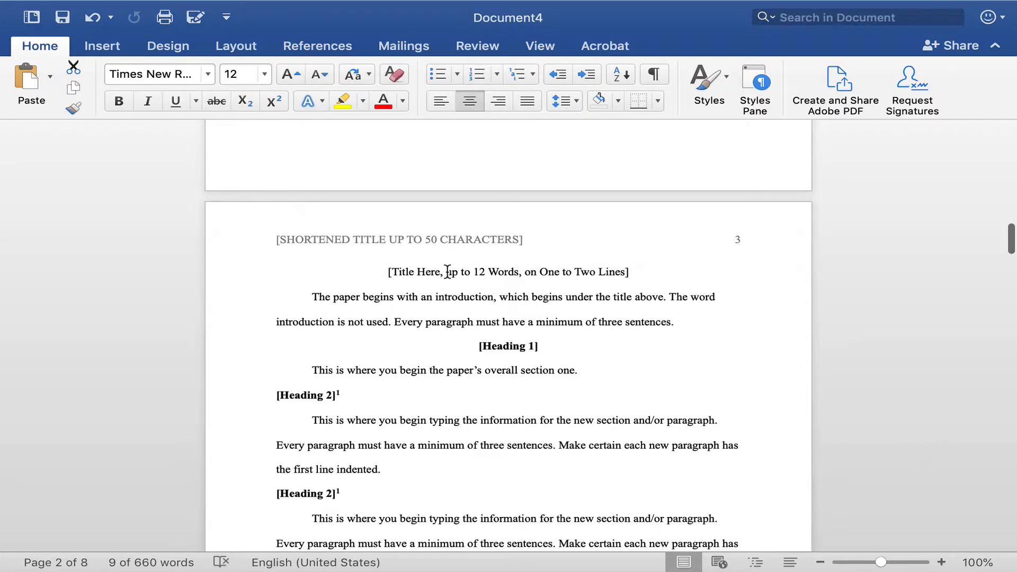
pyautogui.scroll(-1, 448, 273)
# Apply 2.0 line spacing to the title and introduction paragraph on page 3.
pyautogui.moveTo(389, 264); pyautogui.dragTo(673, 318)
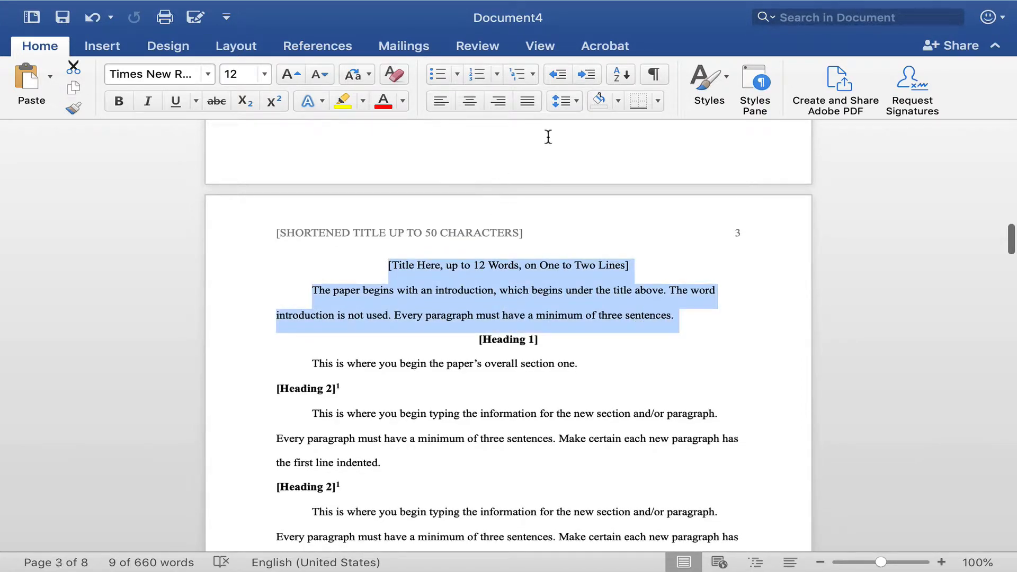
pyautogui.scroll(1, 546, 139)
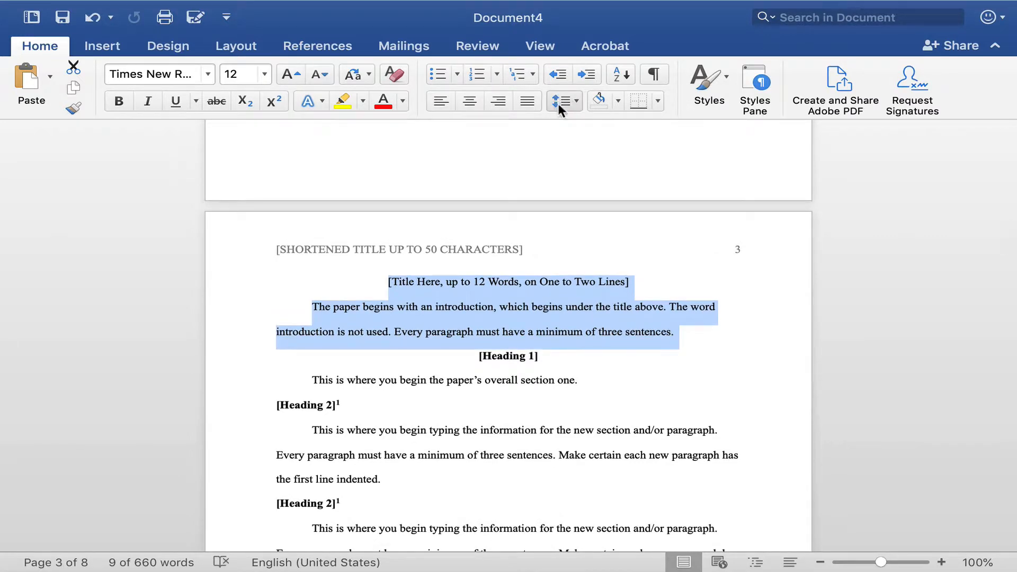
pyautogui.click(577, 100)
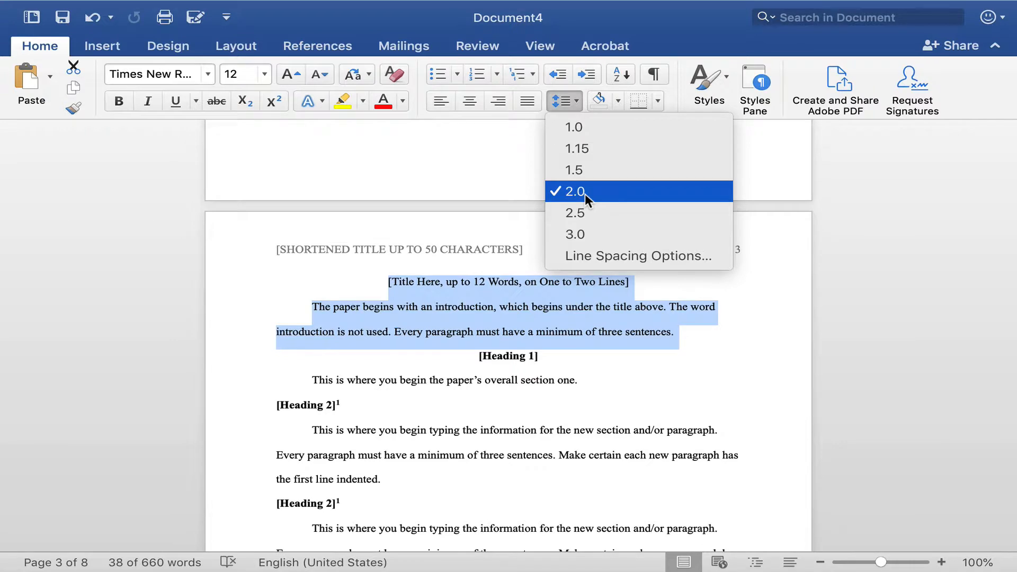
pyautogui.click(768, 250)
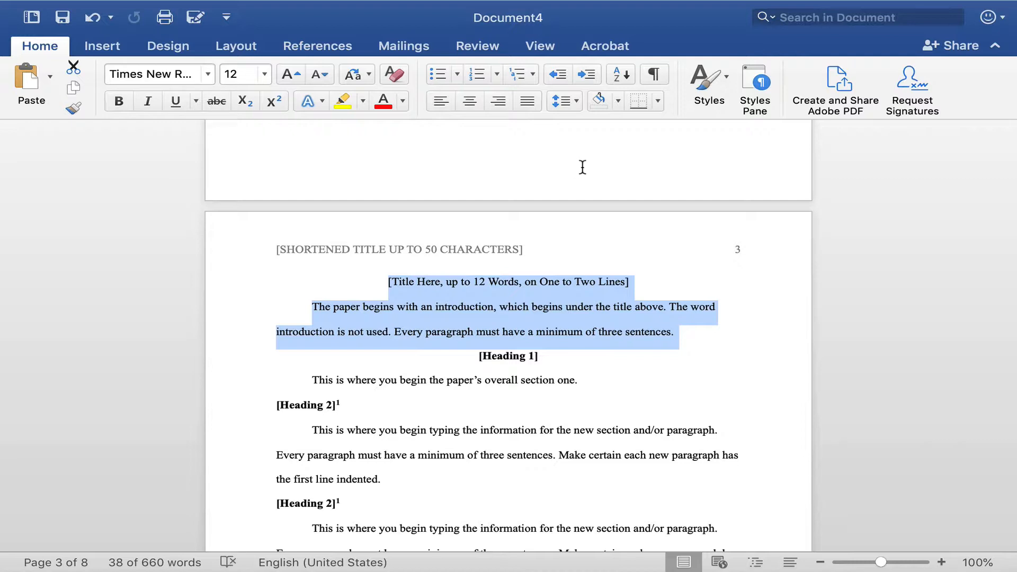
pyautogui.click(577, 102)
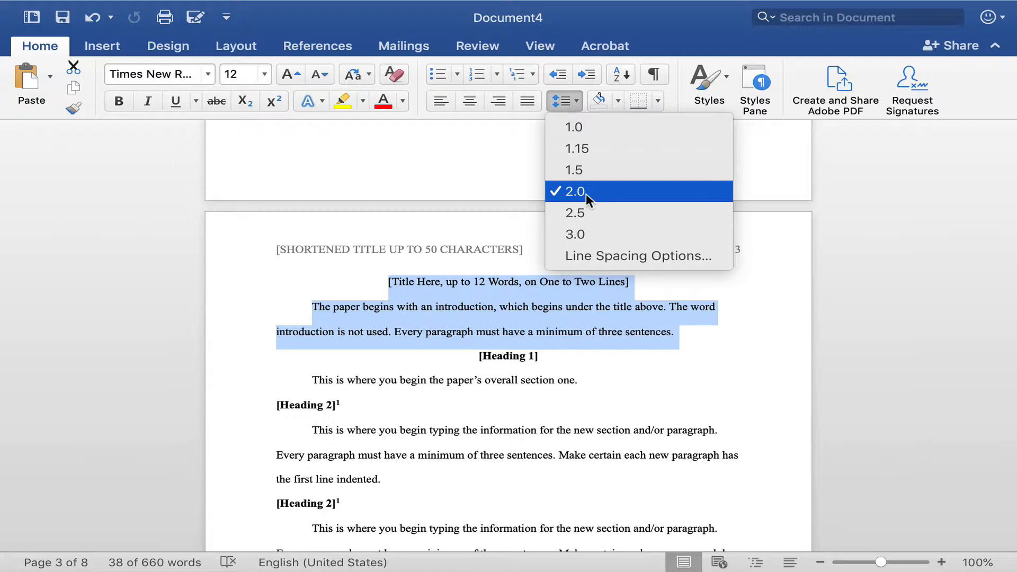
pyautogui.click(586, 192)
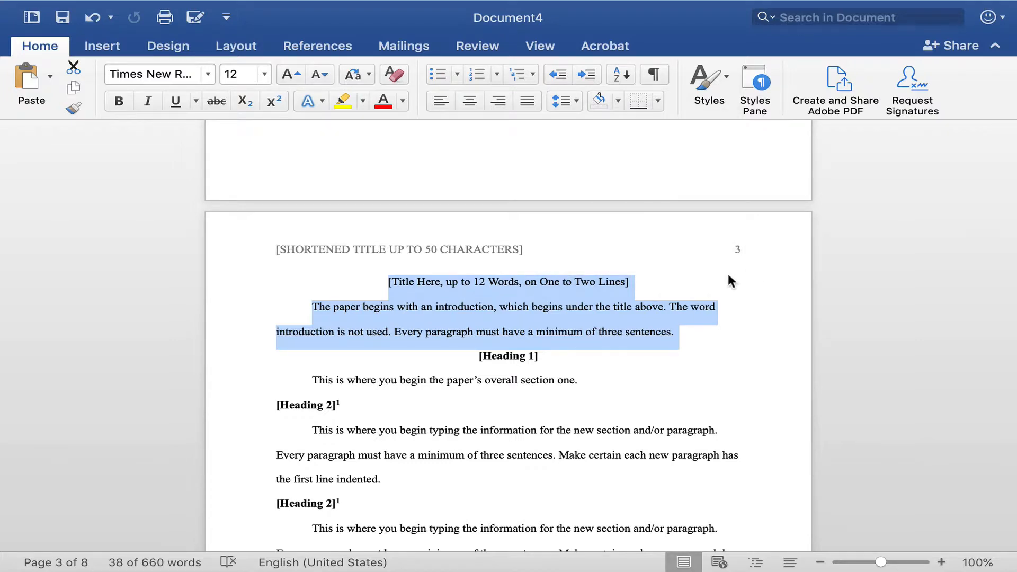
pyautogui.tripleClick(422, 281)
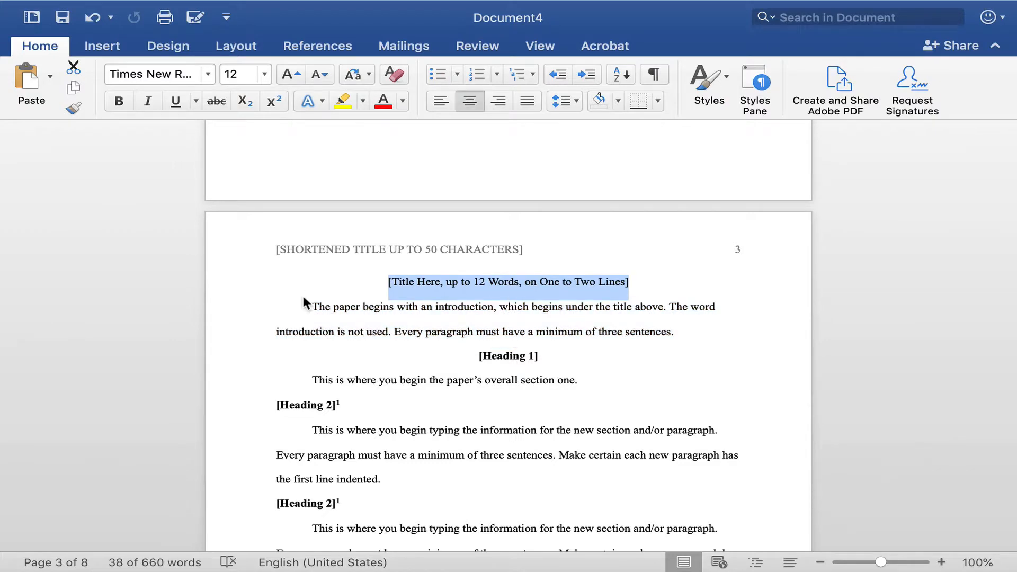
pyautogui.click(334, 307)
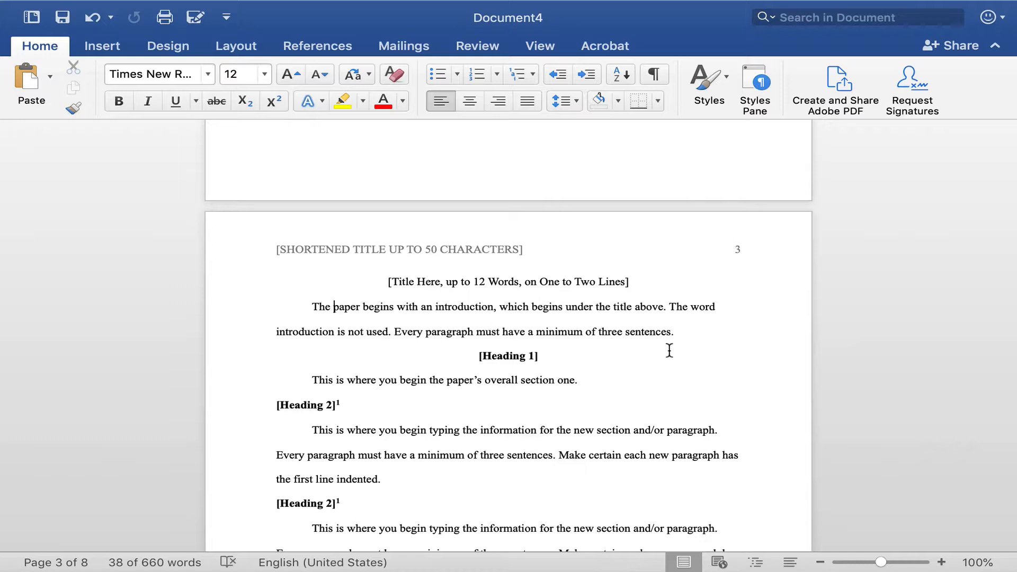
# Apply 2.0 line spacing to the Heading 1 line and the section one paragraph beneath it.
pyautogui.scroll(-3, 672, 350)
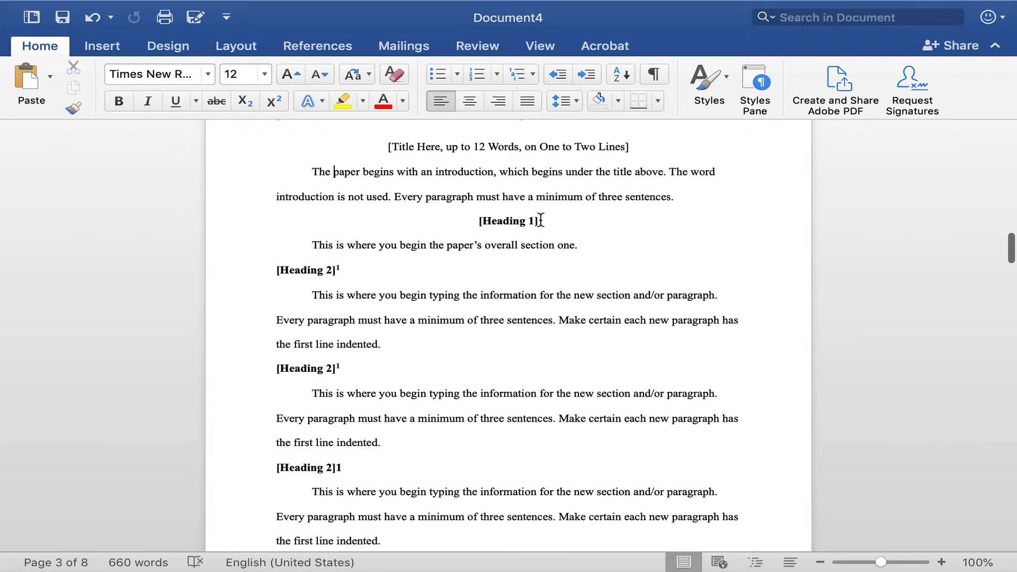
pyautogui.moveTo(476, 220); pyautogui.dragTo(539, 221)
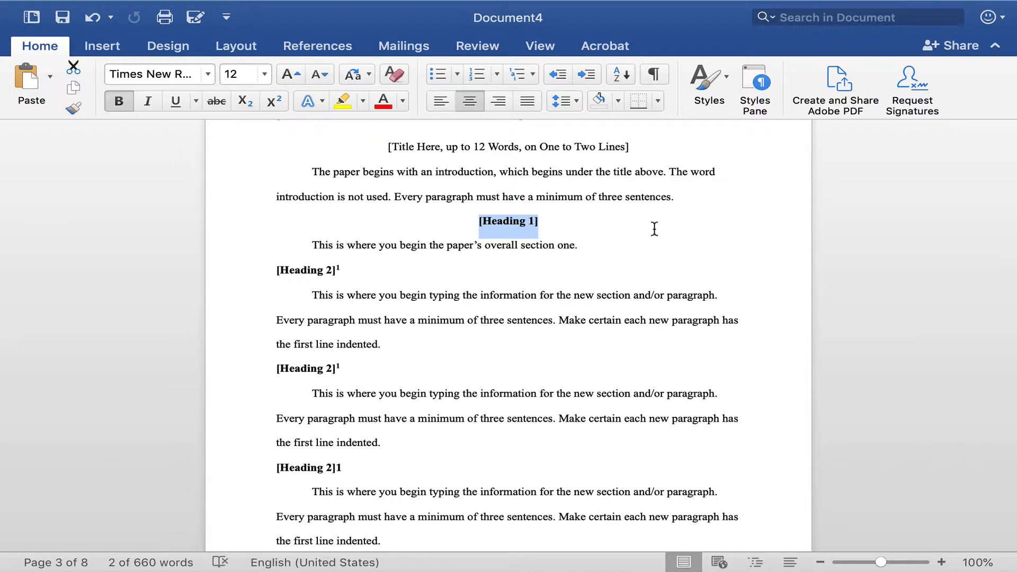
pyautogui.click(587, 246)
pyautogui.moveTo(479, 221); pyautogui.dragTo(586, 250)
pyautogui.click(580, 99)
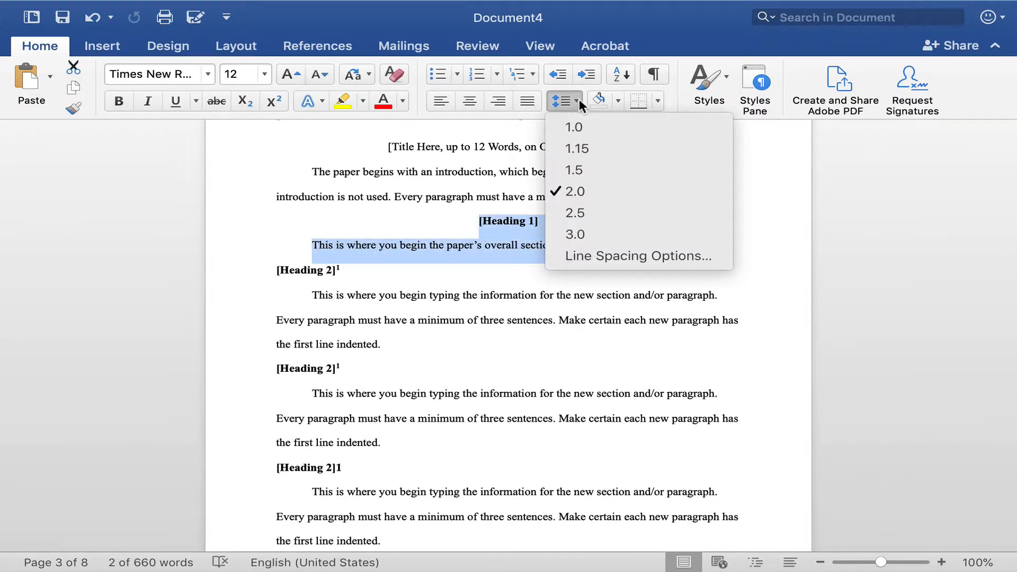
pyautogui.click(583, 193)
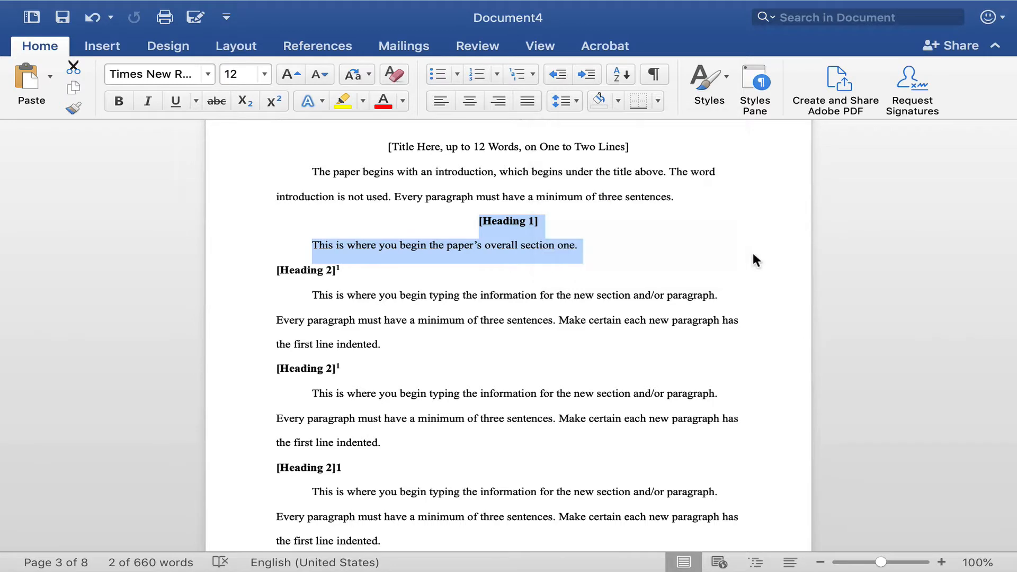
# Add blank lines after the section one paragraph and remove them again.
pyautogui.click(594, 246)
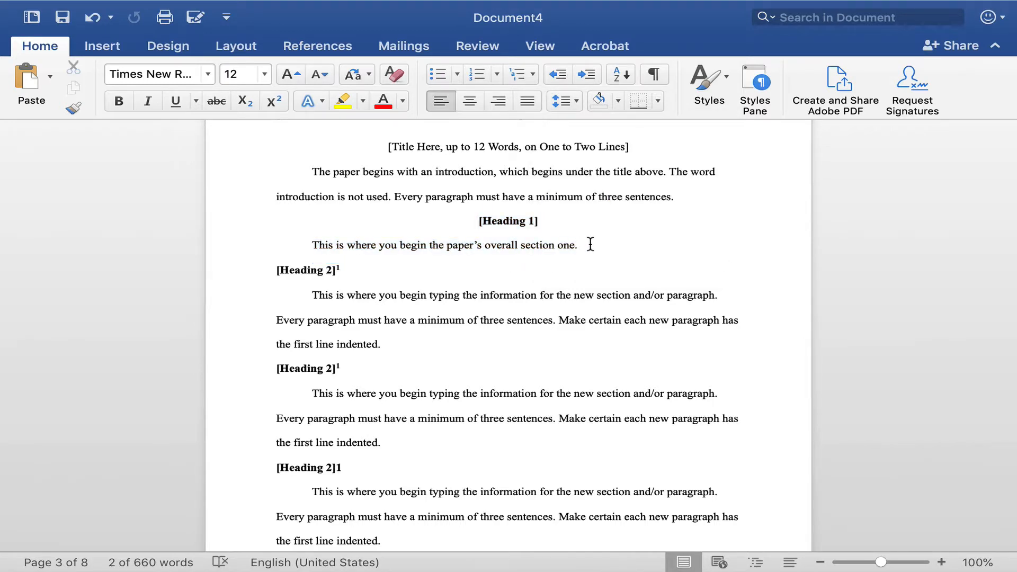
pyautogui.press('Return')
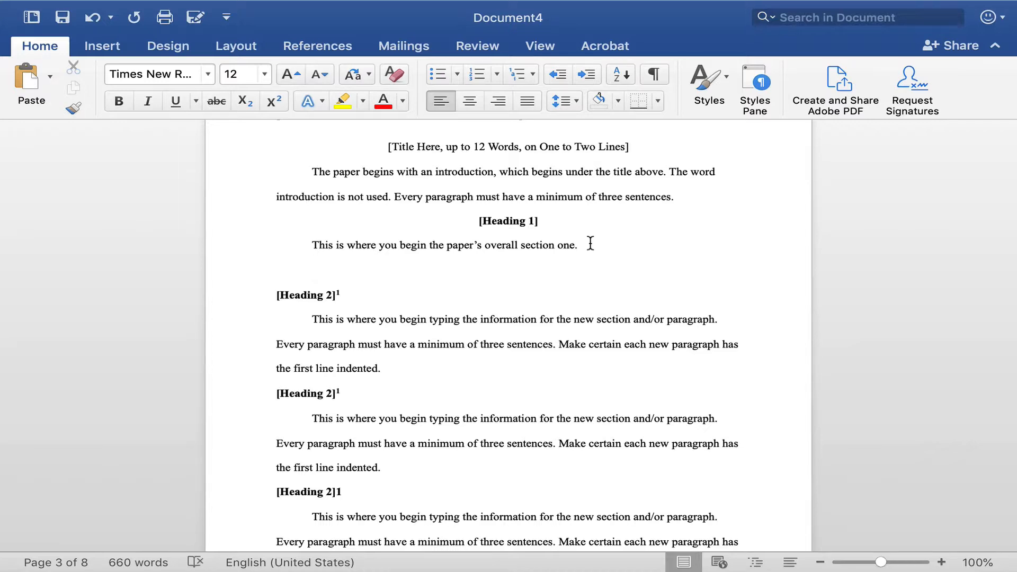
pyautogui.scroll(1, 327, 268)
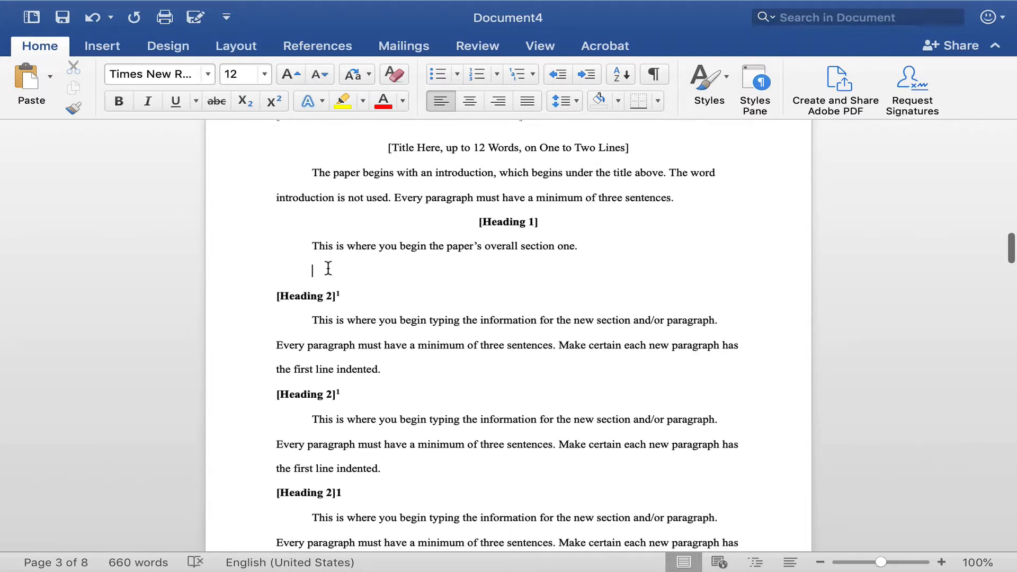
pyautogui.press('Return')
pyautogui.press('BackSpace')
pyautogui.press('BackSpace')
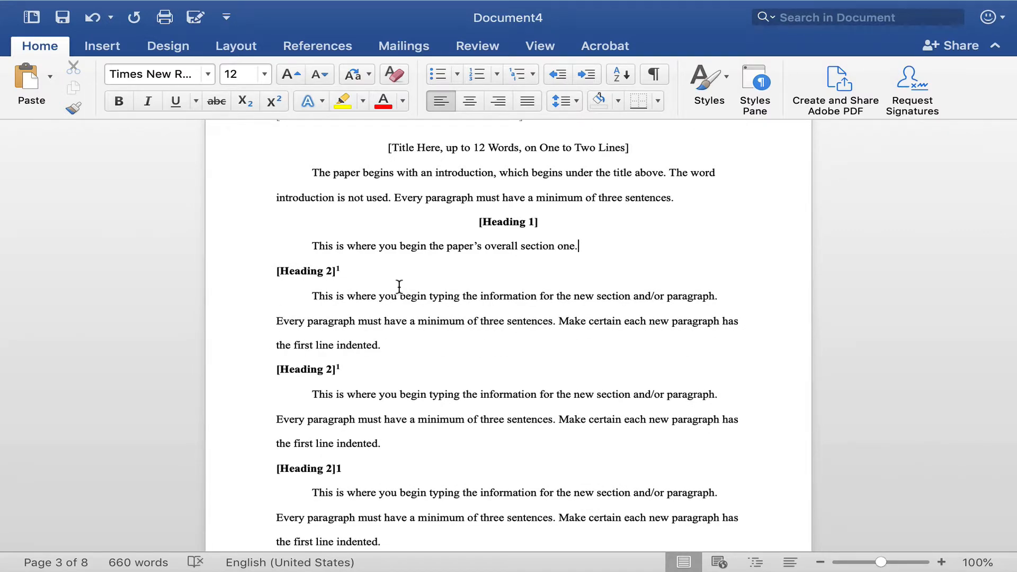
# Apply 2.0 line spacing to the first Heading 2 and the paragraph beneath it.
pyautogui.scroll(-3, 413, 279)
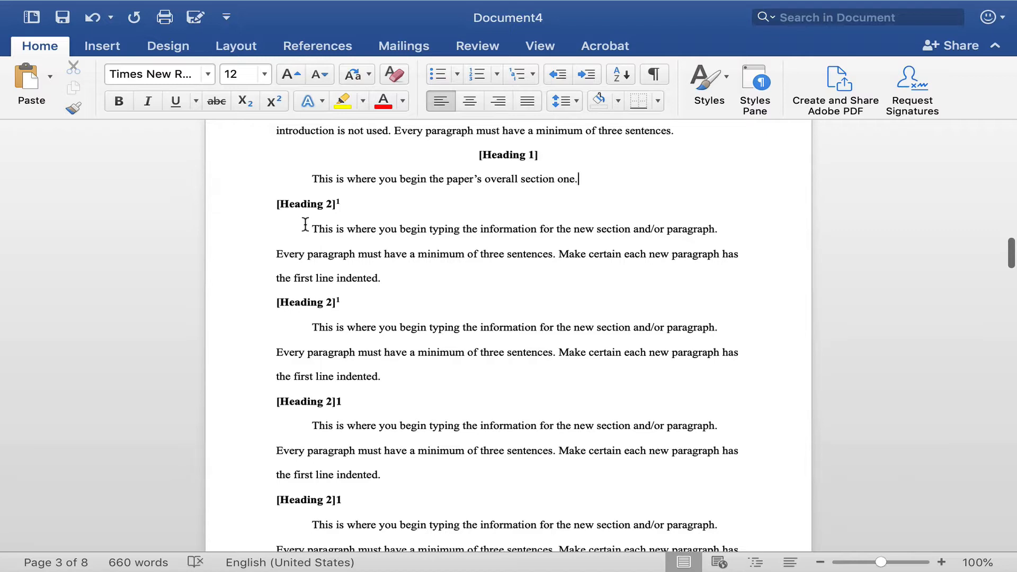
pyautogui.moveTo(384, 278); pyautogui.dragTo(274, 208)
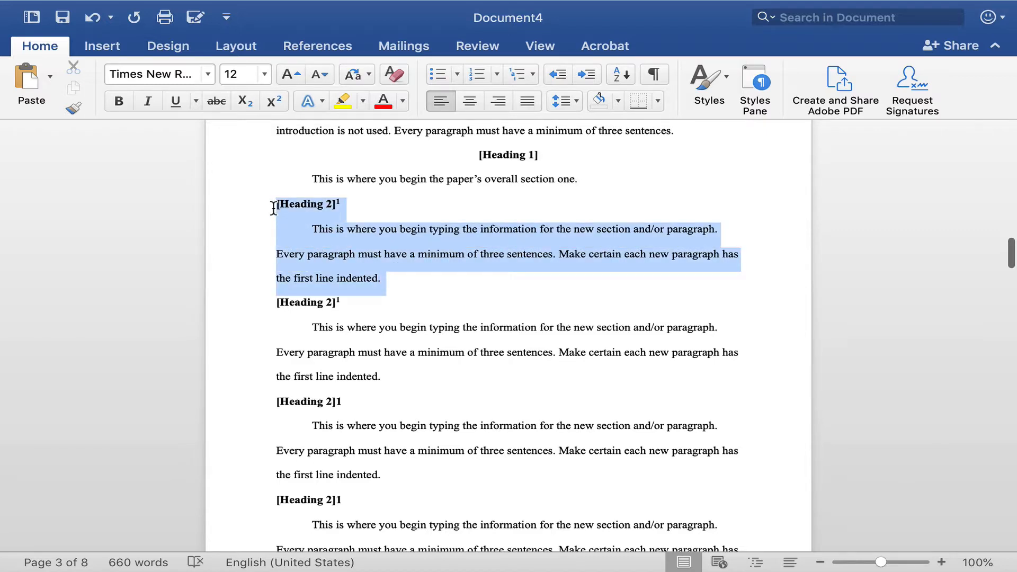
pyautogui.click(577, 102)
pyautogui.click(572, 191)
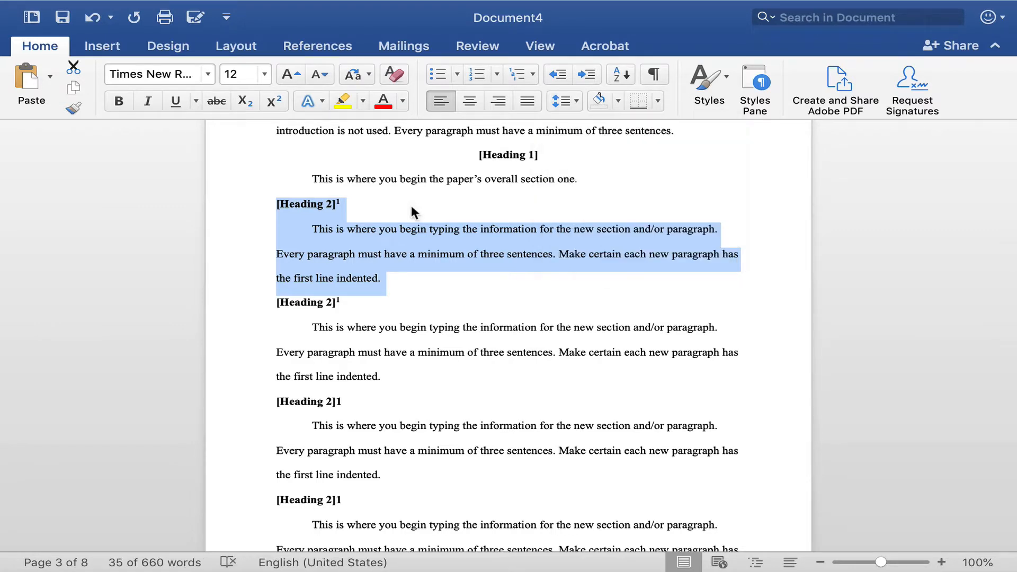
pyautogui.click(410, 205)
# Review the Heading 2 sections on page 3 and the References title on page 4.
pyautogui.scroll(1, 404, 204)
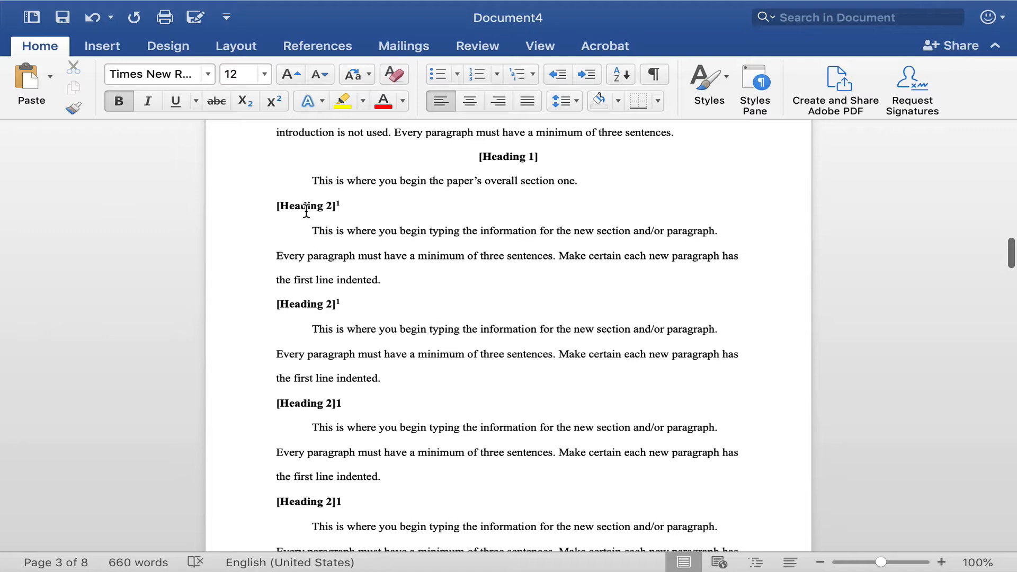
pyautogui.scroll(-1, 306, 210)
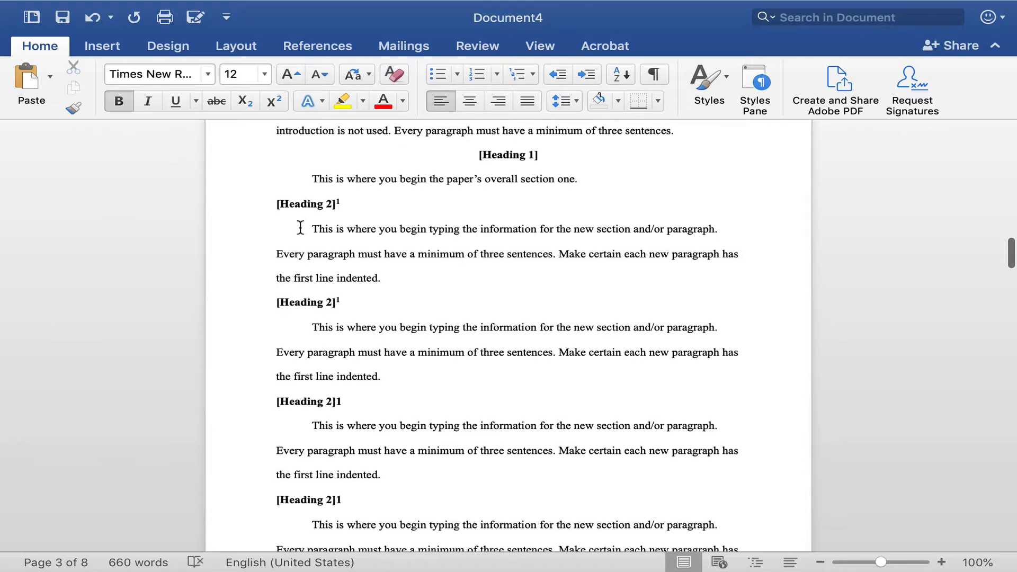
pyautogui.scroll(-5, 353, 292)
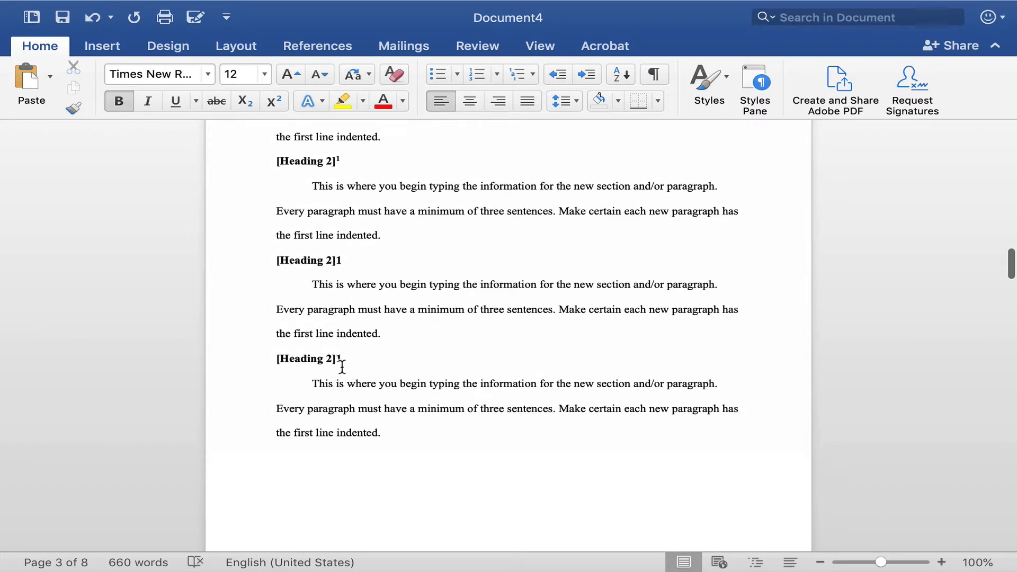
pyautogui.scroll(-10, 345, 380)
pyautogui.scroll(-3, 345, 379)
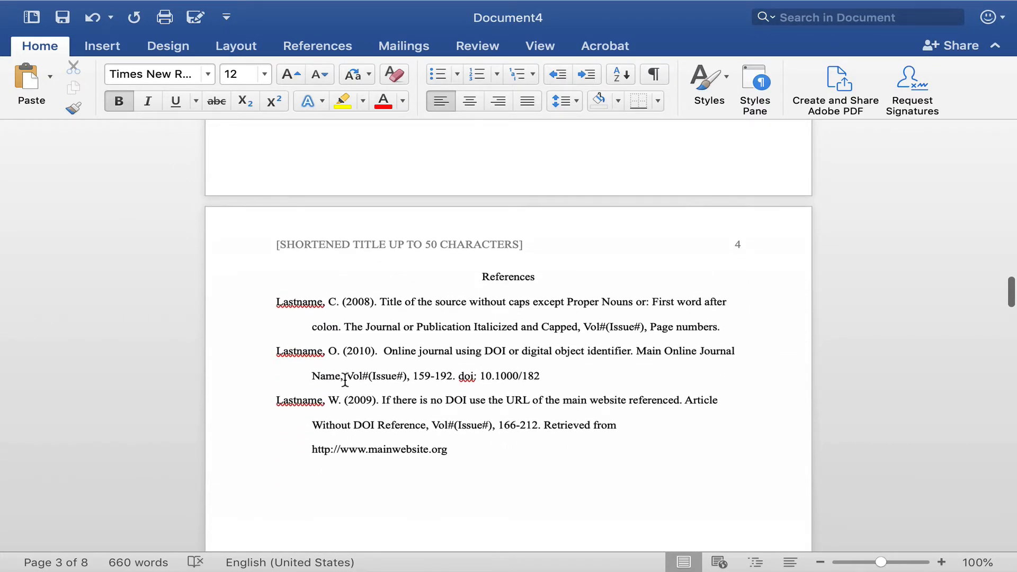
pyautogui.scroll(-4, 345, 380)
pyautogui.moveTo(543, 182); pyautogui.dragTo(480, 183)
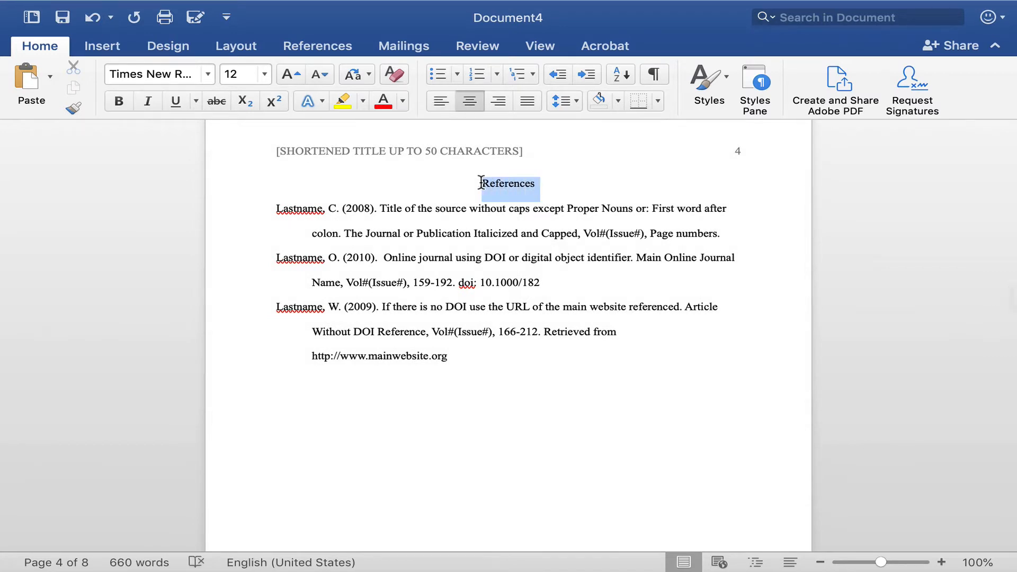
pyautogui.click(576, 168)
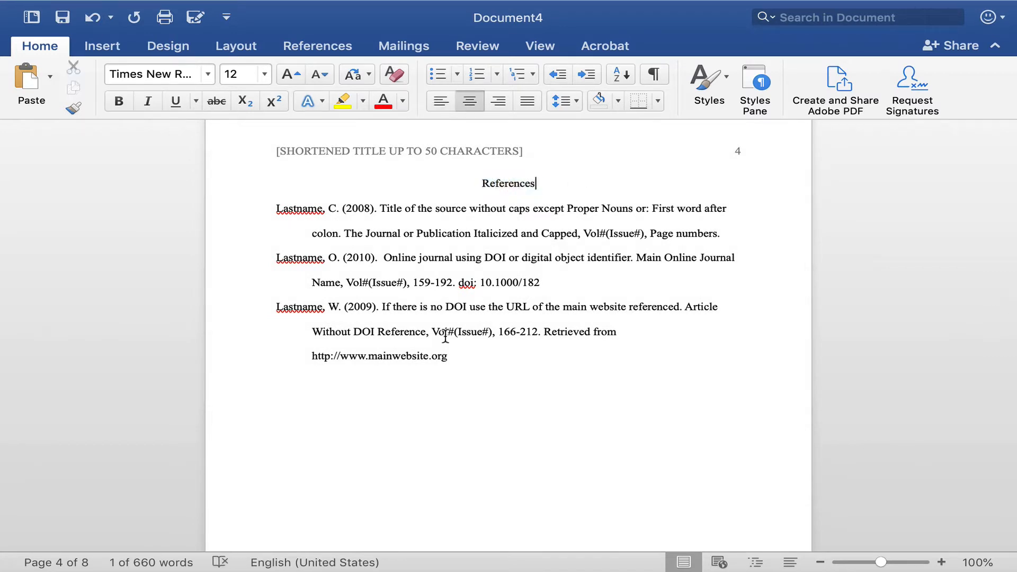
# Check the line spacing of the References title and all entries in the reference list.
pyautogui.moveTo(458, 356); pyautogui.dragTo(374, 190)
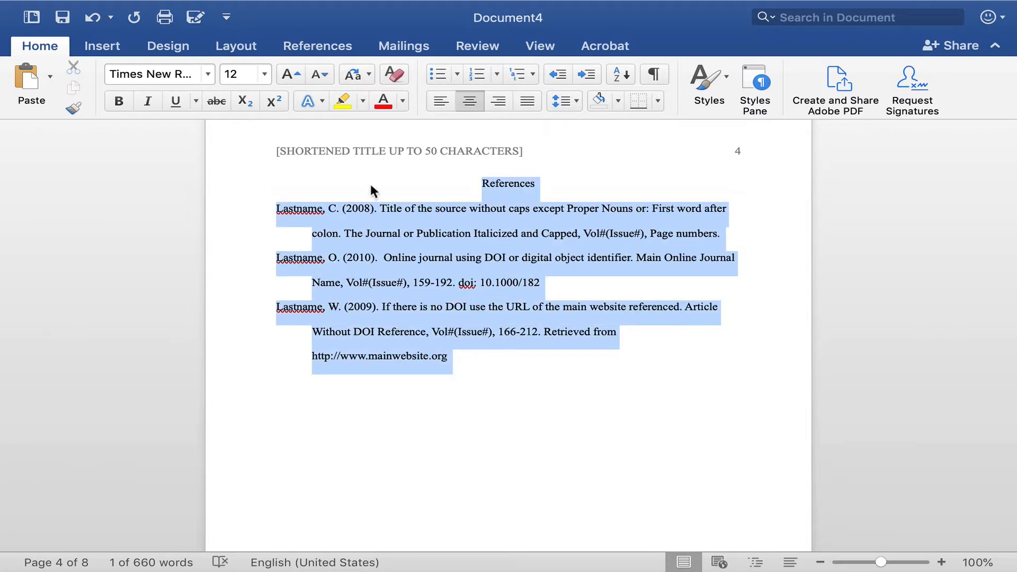
pyautogui.click(574, 102)
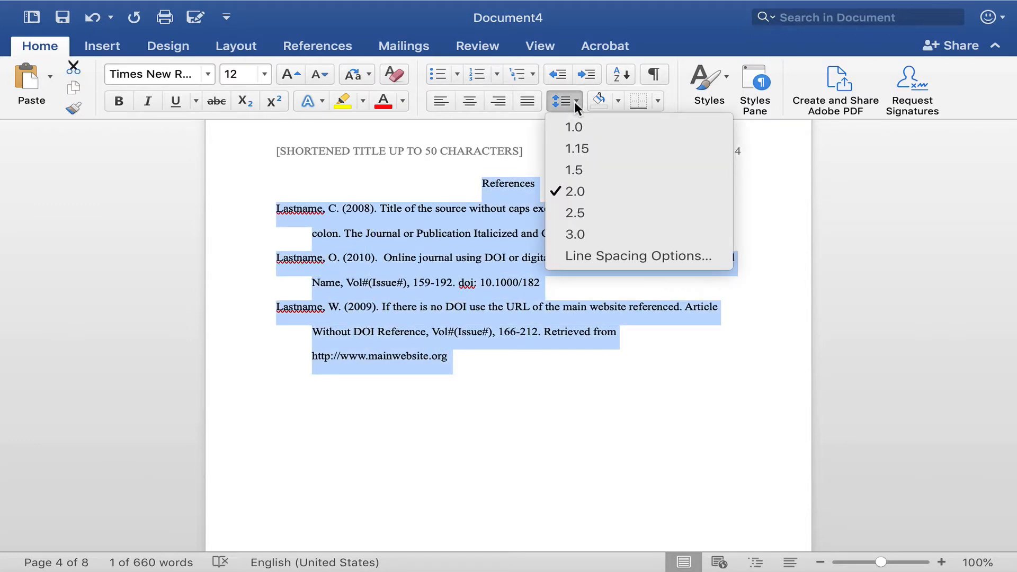
pyautogui.click(755, 218)
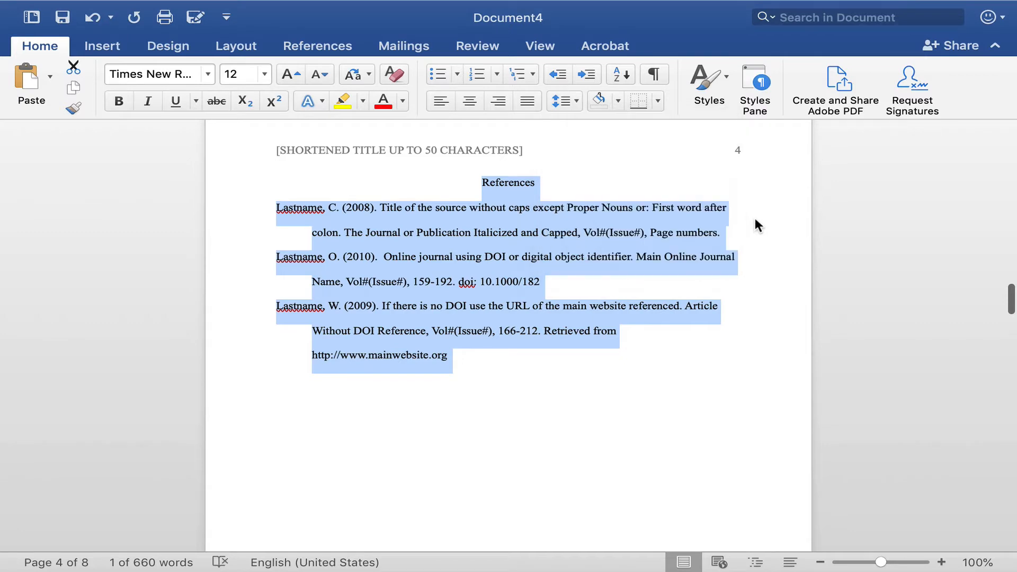
pyautogui.click(549, 176)
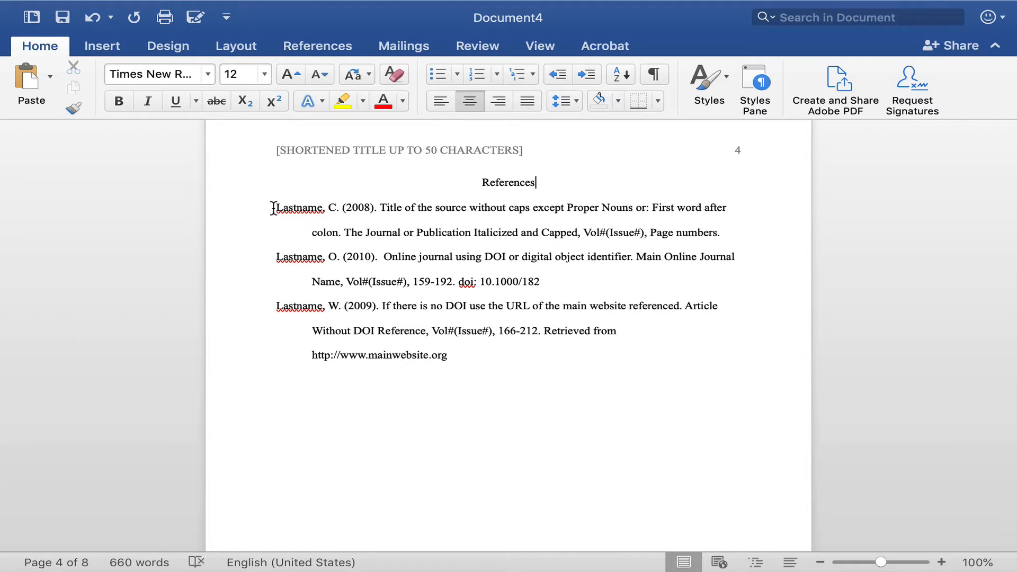
# Examine the author name and the indented second line of the first reference entry.
pyautogui.click(273, 208)
pyautogui.moveTo(275, 207); pyautogui.dragTo(337, 212)
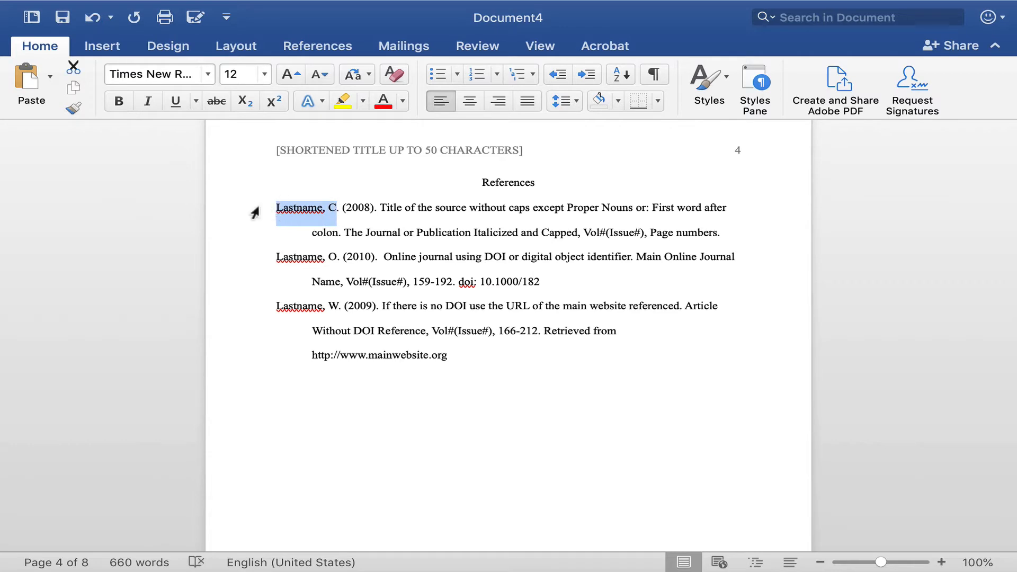
pyautogui.click(298, 224)
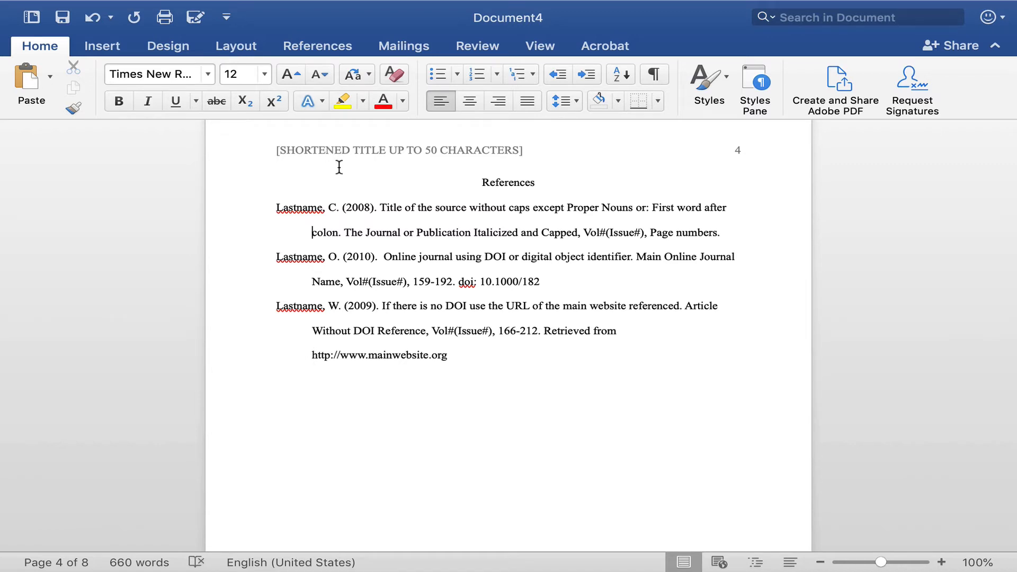
pyautogui.click(313, 181)
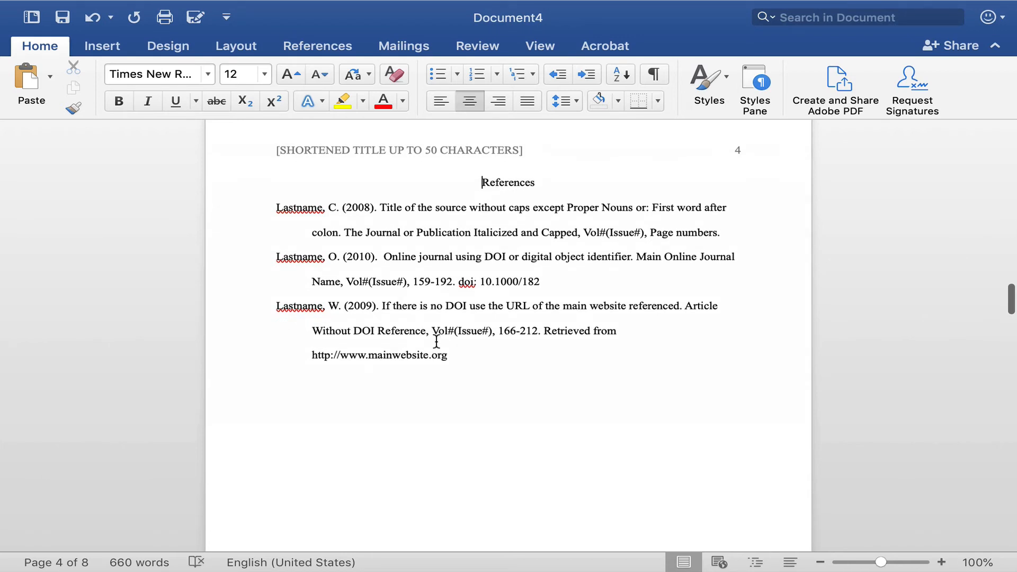
# Delete the Footnotes title and its sample text on page 5, removing that page.
pyautogui.scroll(-6, 436, 340)
pyautogui.scroll(-8, 435, 340)
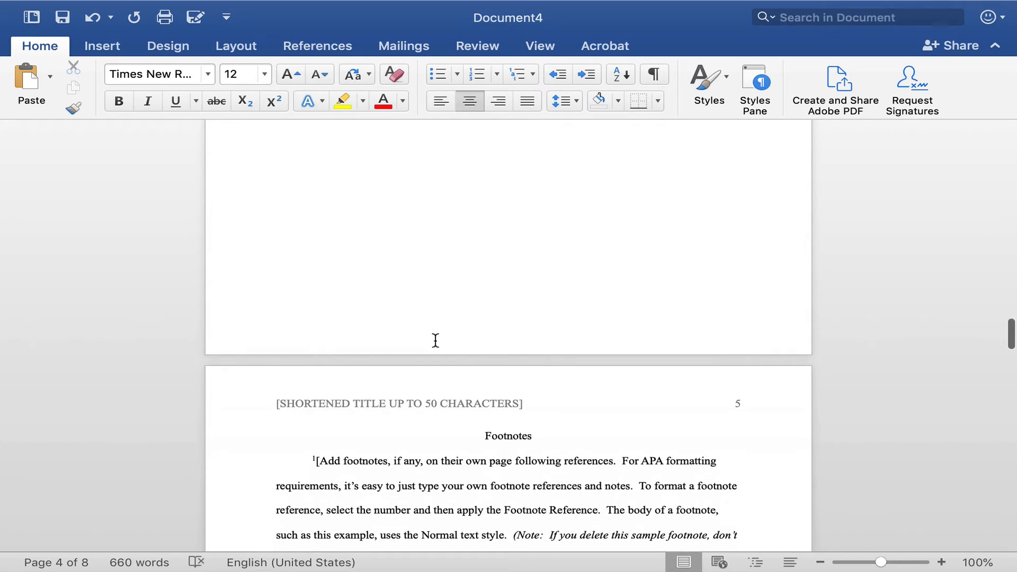
pyautogui.scroll(-5, 435, 340)
pyautogui.moveTo(482, 279); pyautogui.dragTo(490, 409)
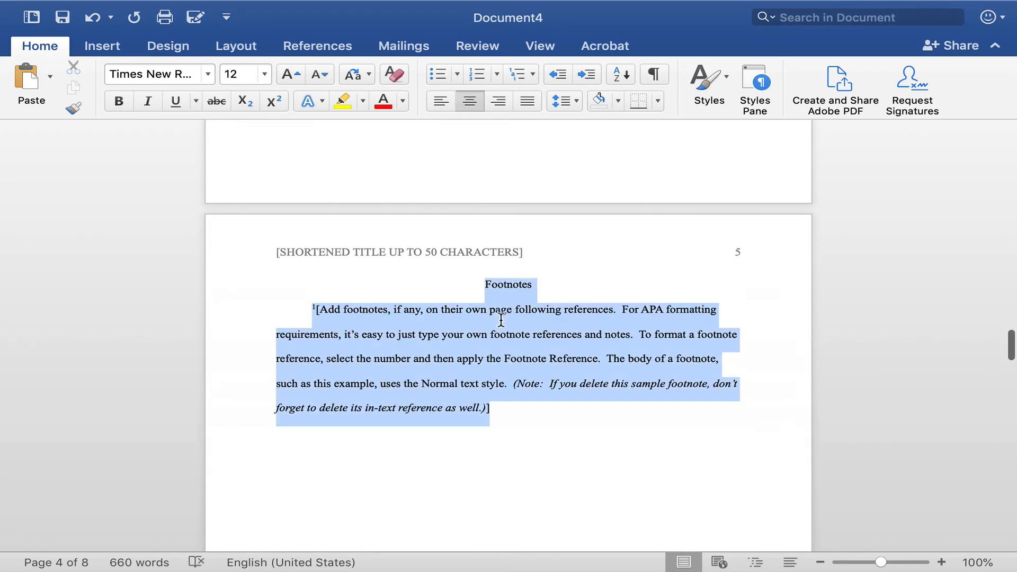
pyautogui.press('BackSpace')
pyautogui.press('BackSpace')
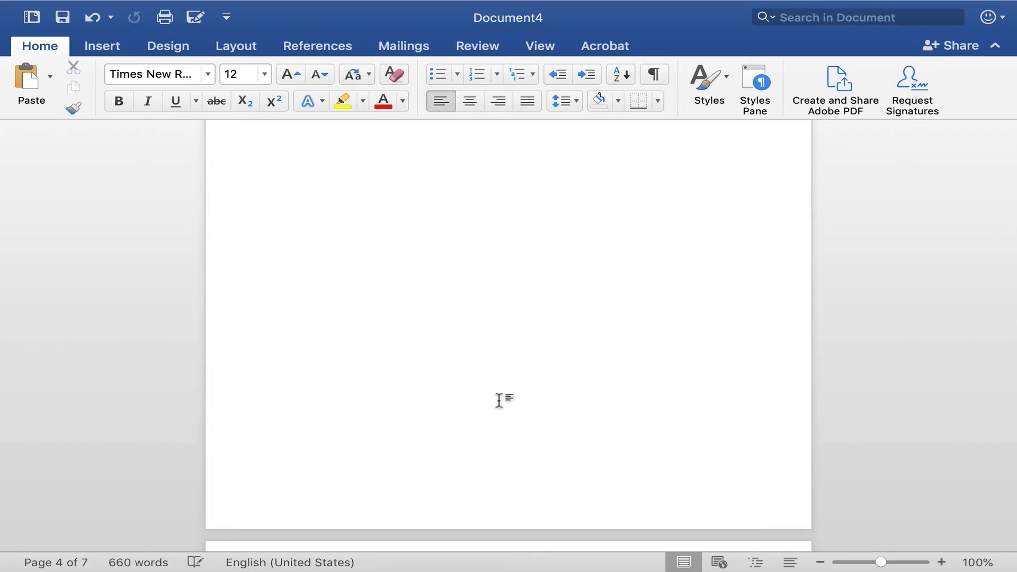
# Review the body, abstract and title pages again from the references back to the start.
pyautogui.scroll(10, 517, 392)
pyautogui.scroll(2, 522, 382)
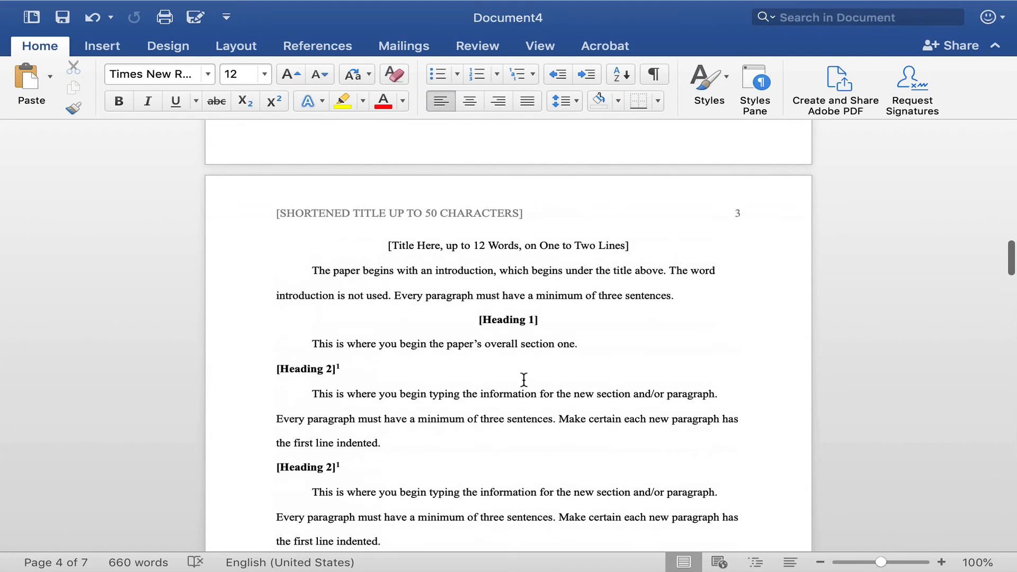
pyautogui.scroll(20, 524, 376)
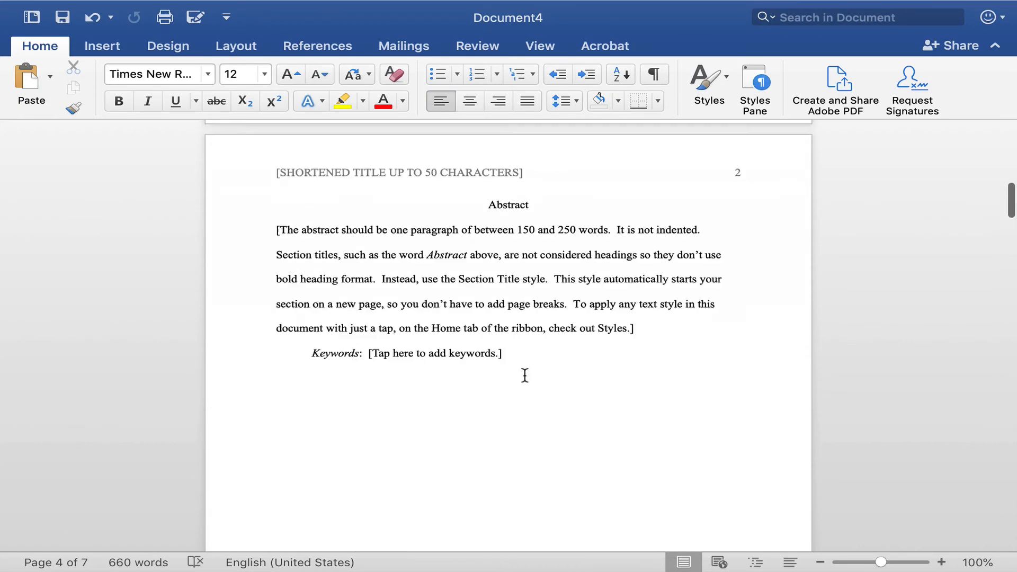
pyautogui.scroll(20, 526, 376)
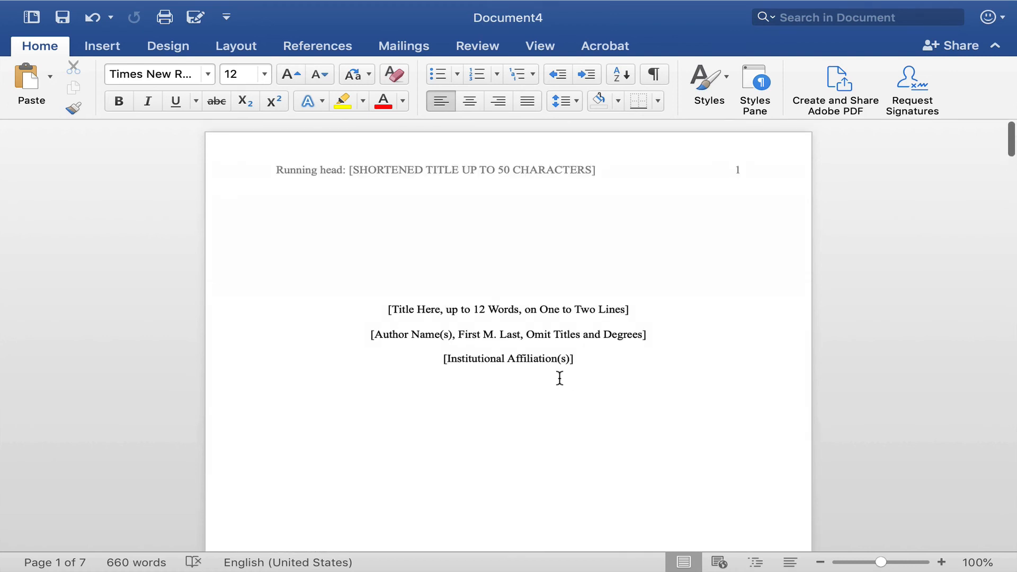
pyautogui.scroll(-5, 647, 388)
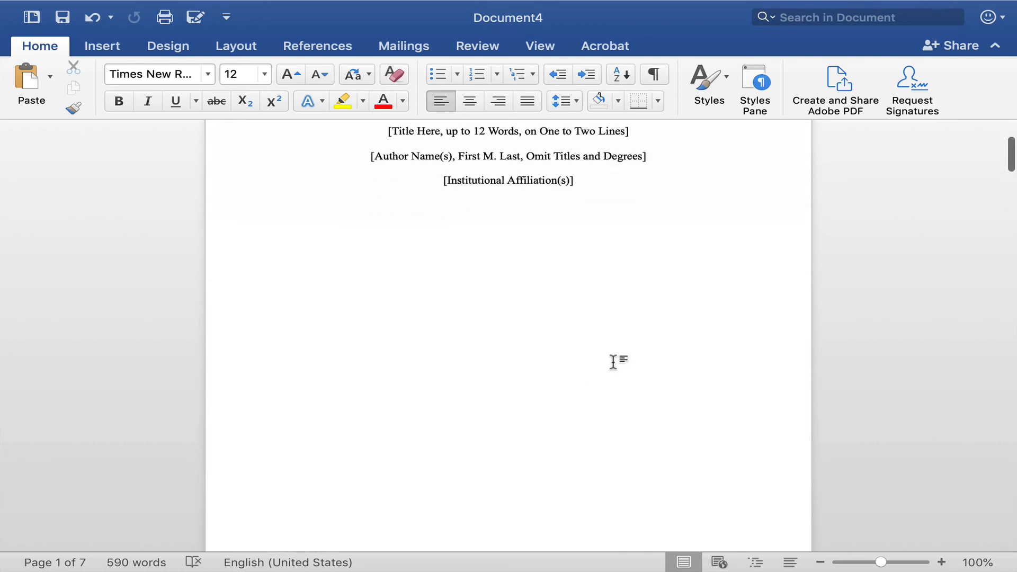
pyautogui.scroll(-10, 613, 361)
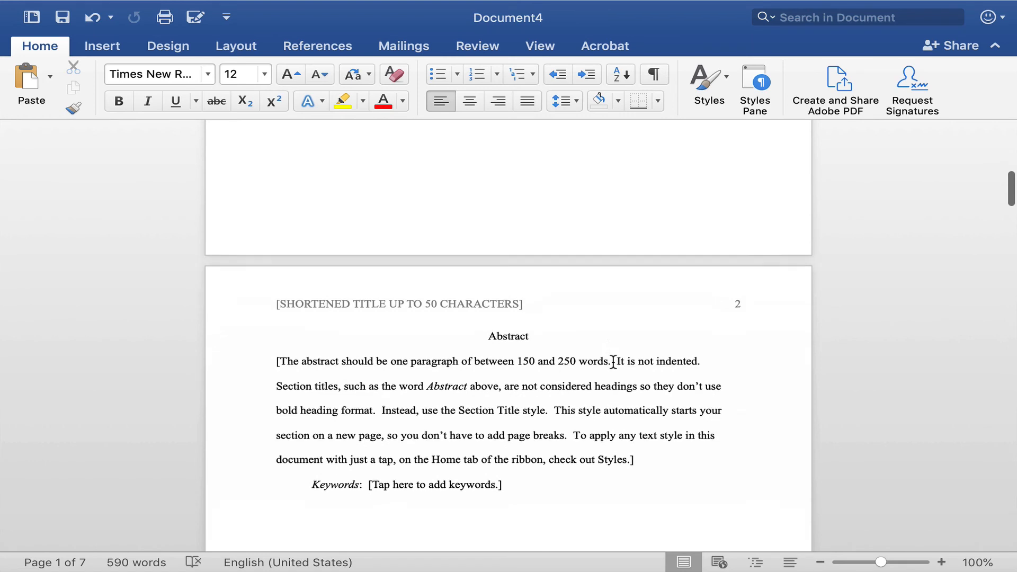